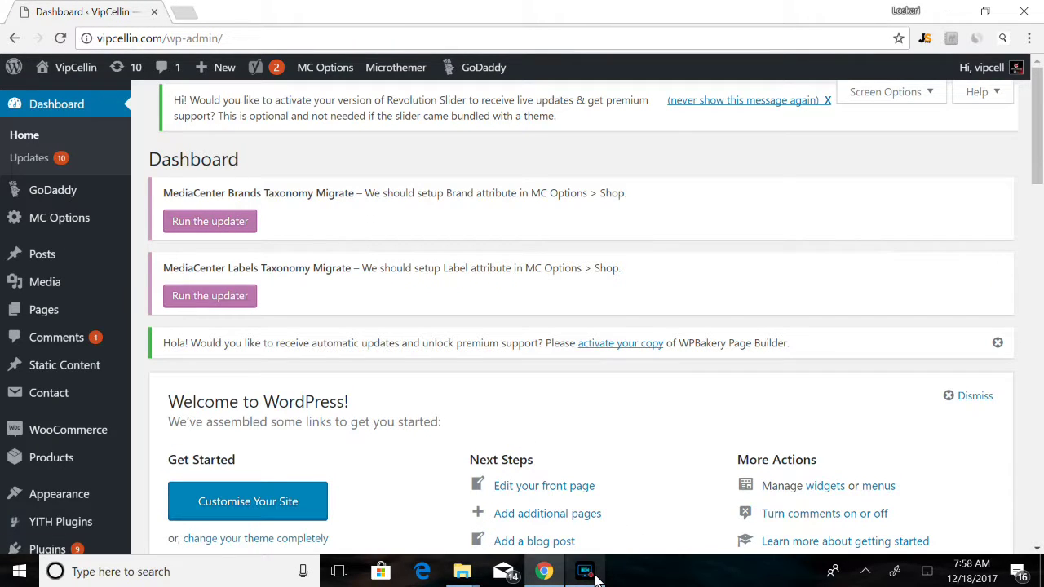
- Open the form for adding a new product to the store
mouse_move(596, 579)
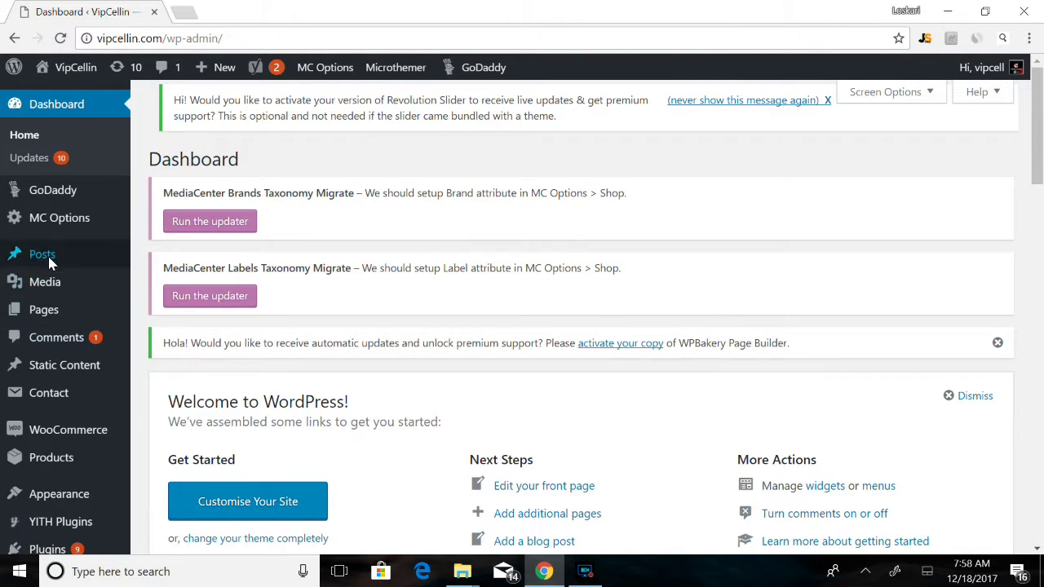
mouse_move(73, 459)
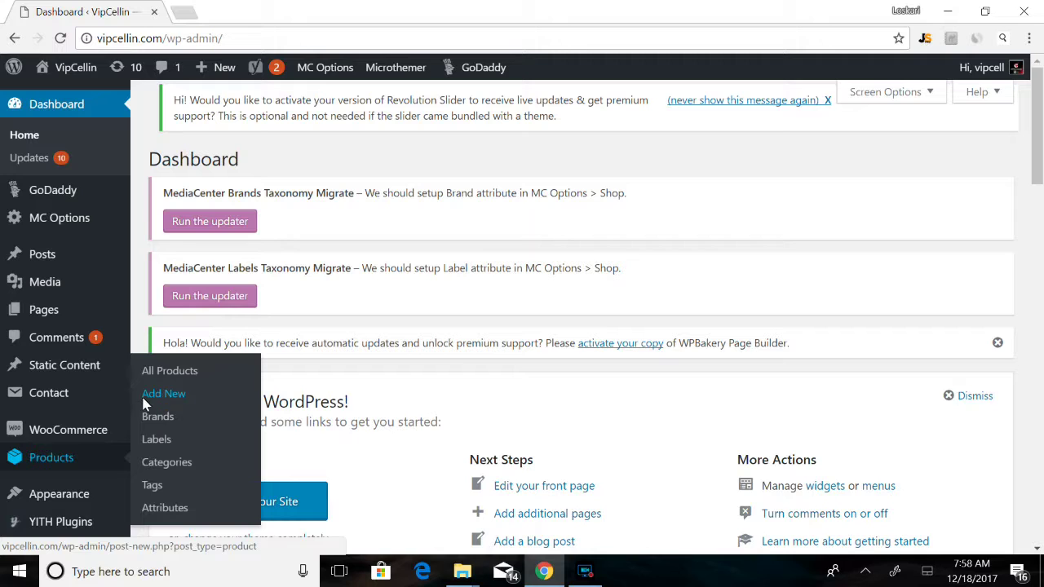
left_click(173, 396)
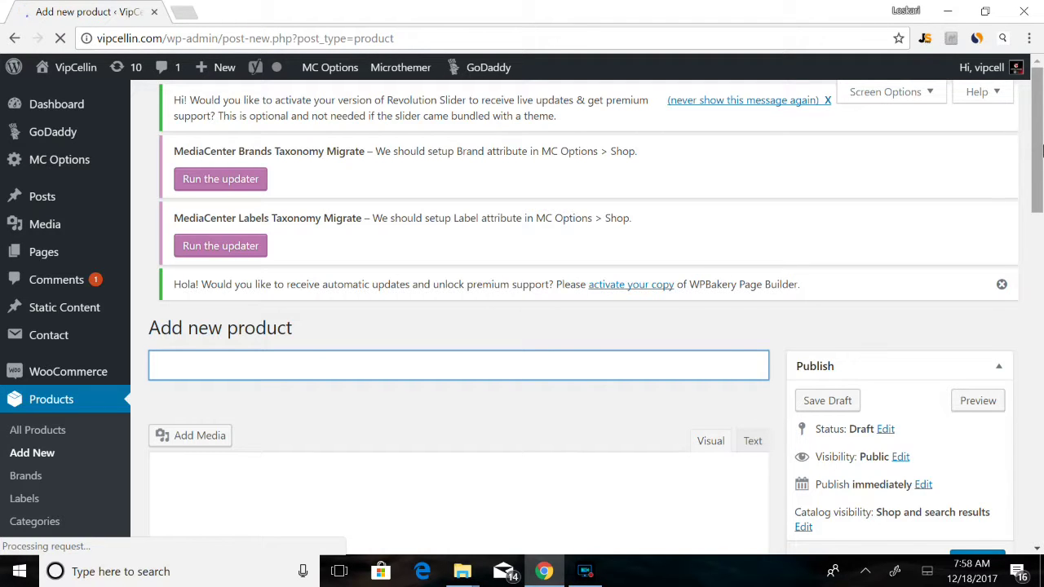
- Enter "Titulo Del Articulo" as the name of the new product
scroll(1040, 137, "down", 1)
scroll(1040, 170, "down", 1)
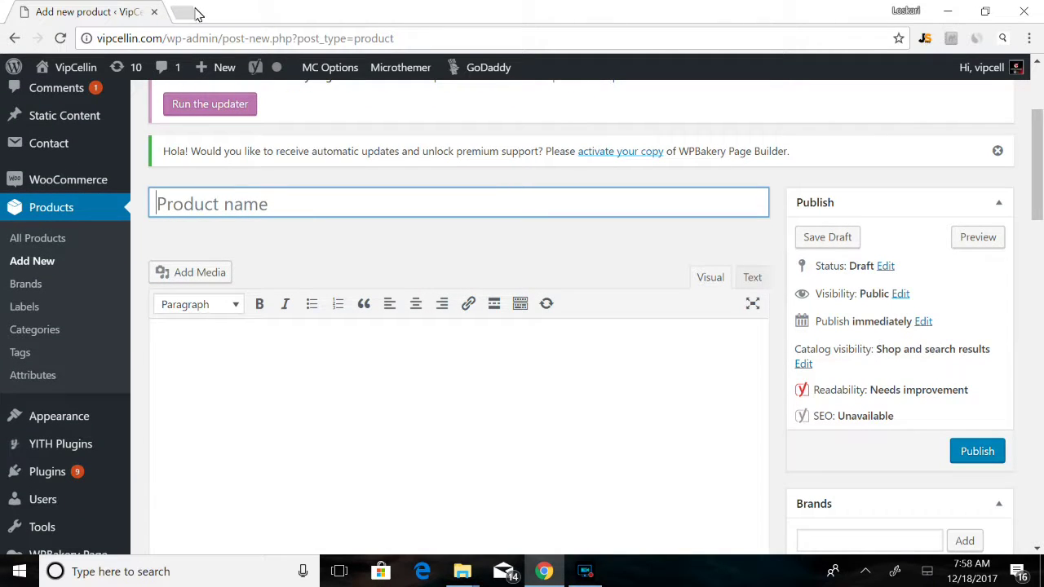
scroll(1038, 205, "down", 1)
scroll(1037, 205, "down", 1)
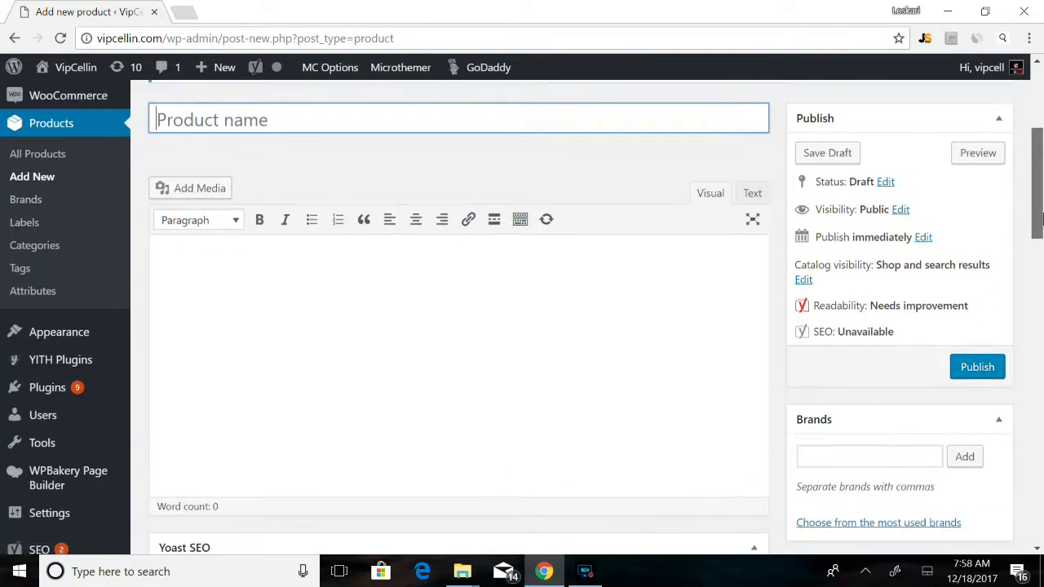
scroll(774, 198, "up", 1)
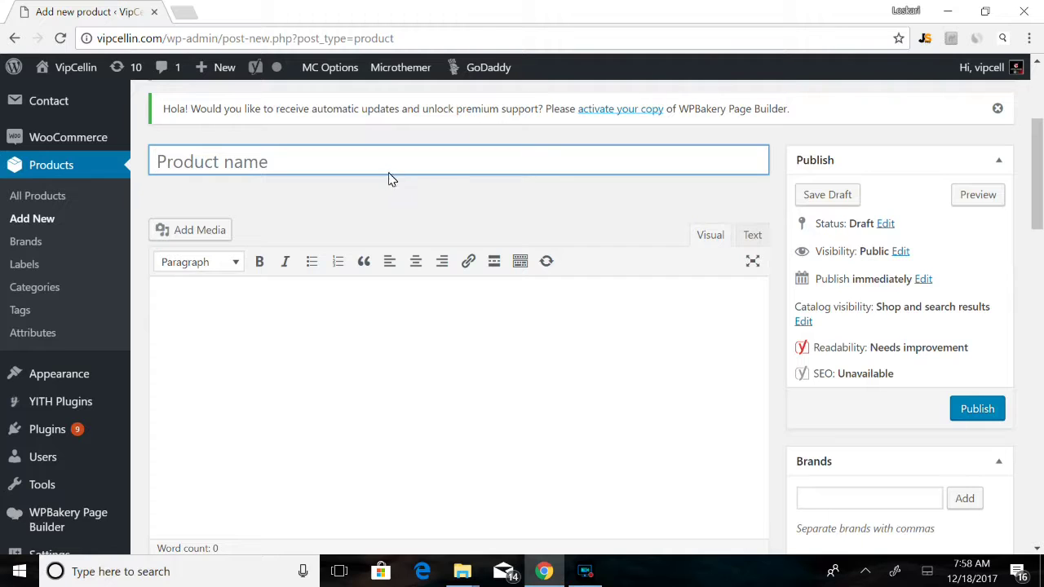
type("Iphone")
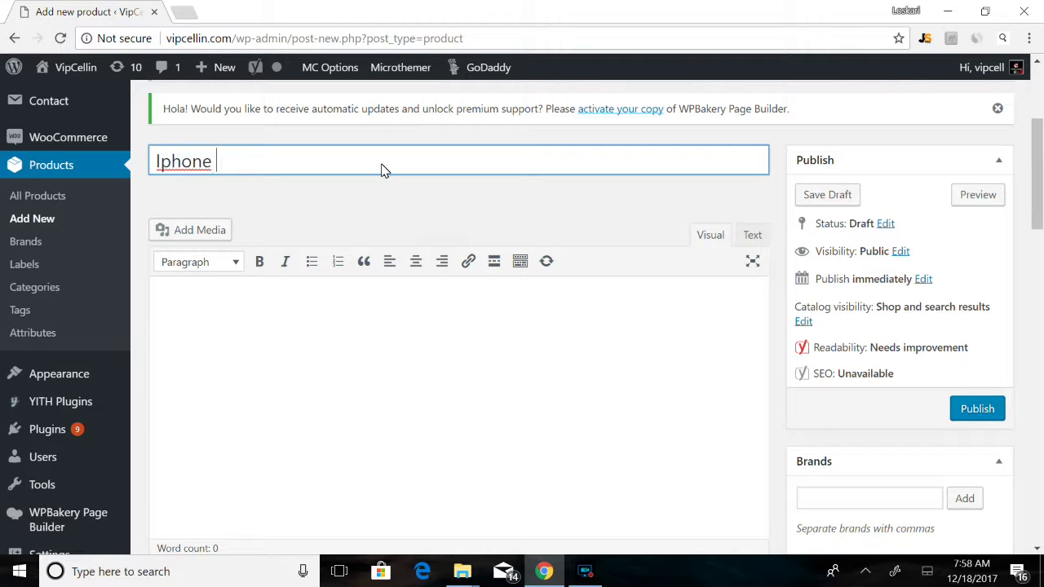
key("BackSpace")
key("BackSpace")
key("BackSpace")
key("BackSpace")
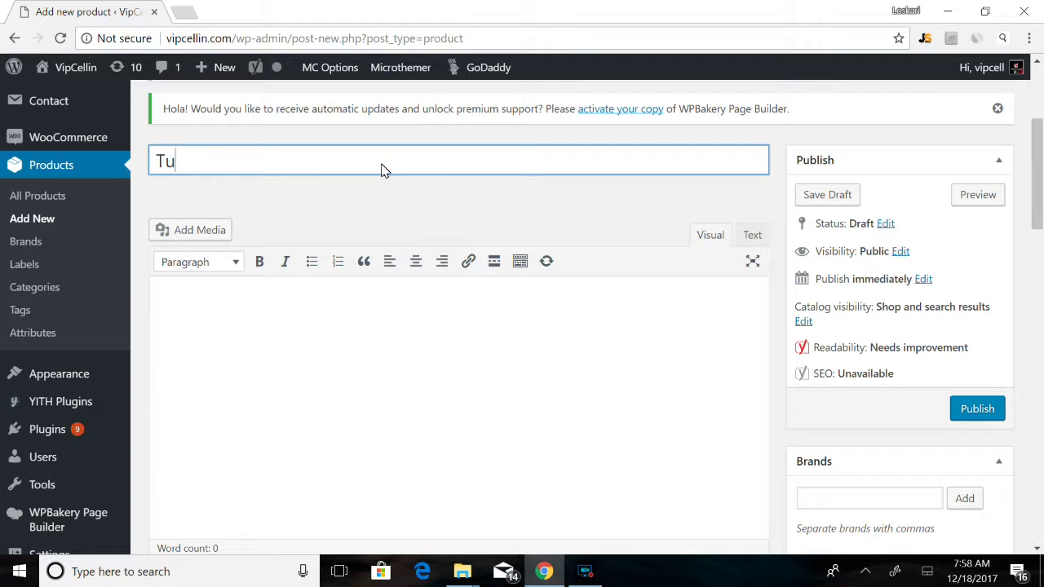
type("Titulo Del Articulo")
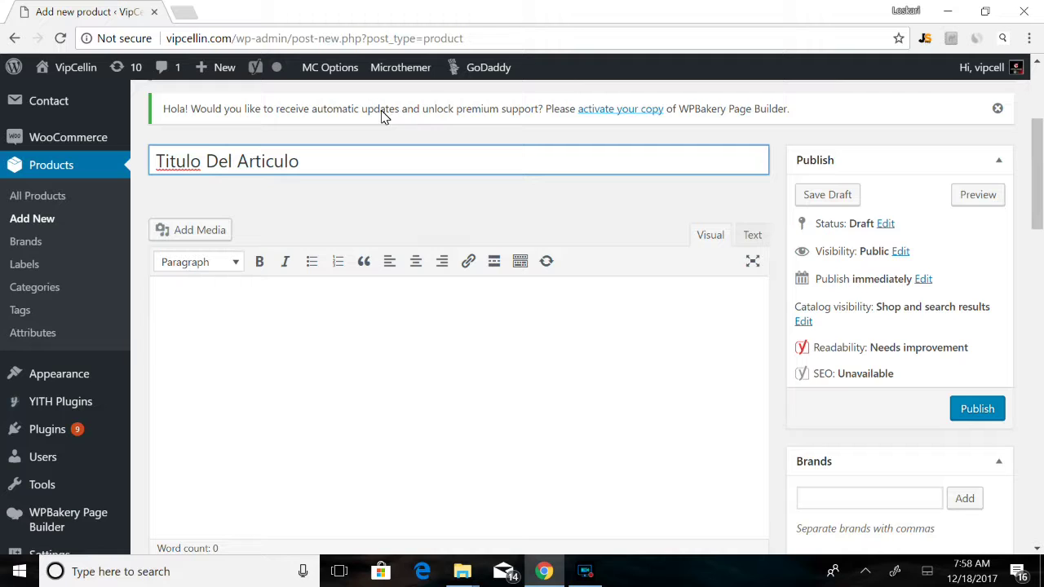
- Replace the placeholder product name with "IPhone 7"
left_click_drag(356, 156, 126, 139)
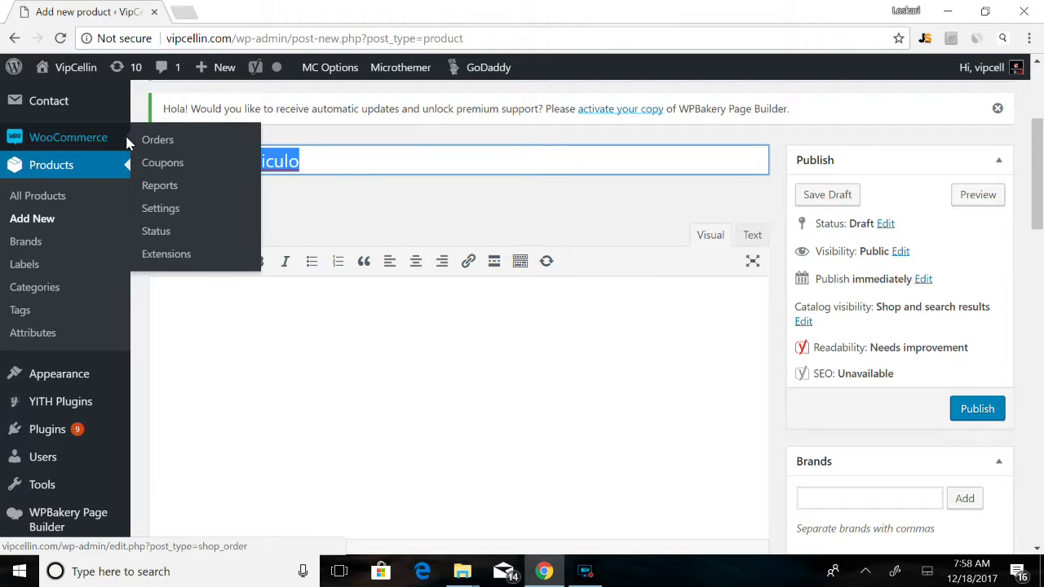
key("BackSpace")
type("IPh")
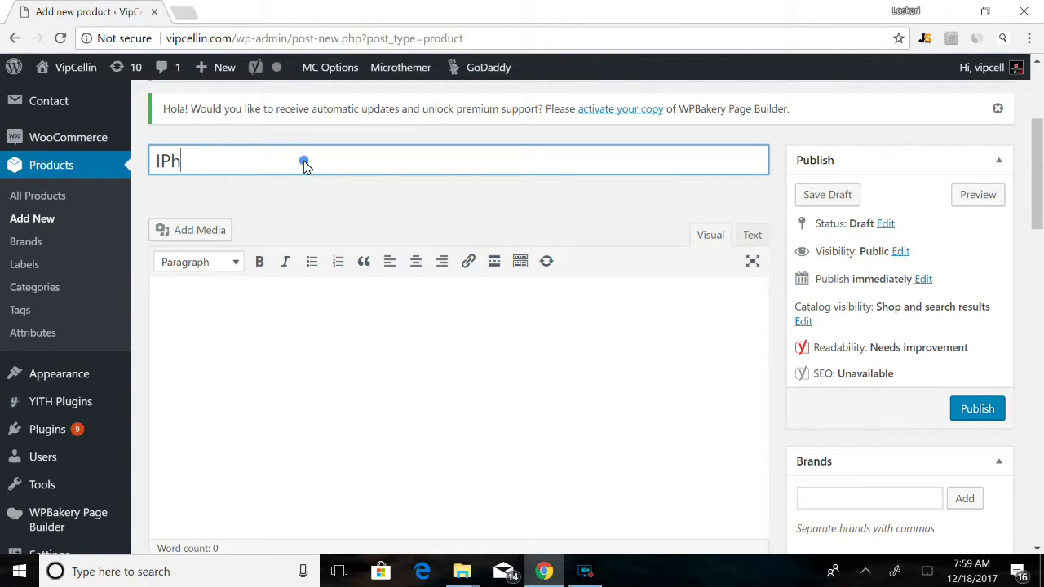
type("one 7")
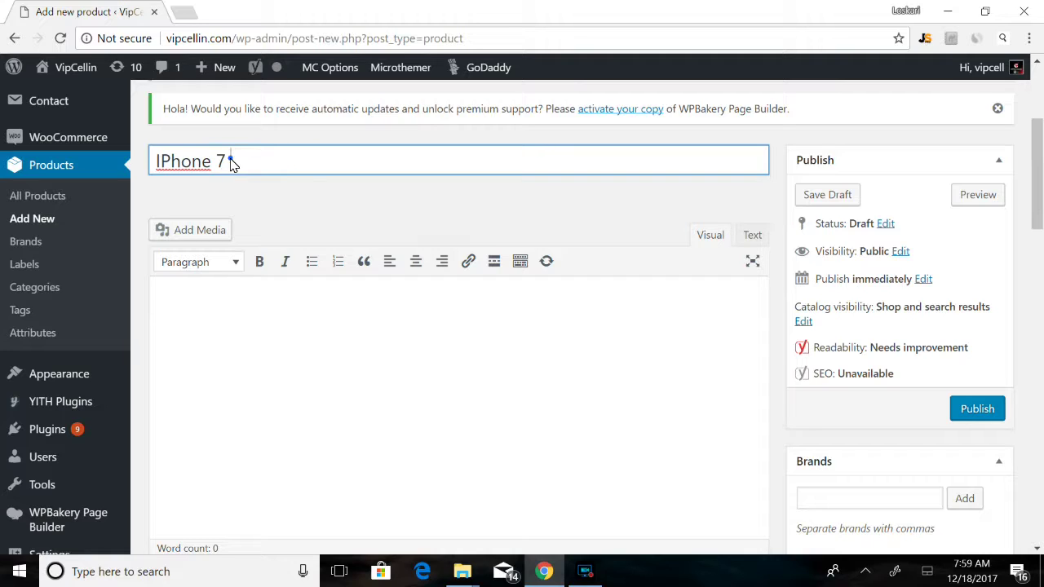
- Replace the product name with "Samsung 360 Case" and leave the name field so the draft saves
left_click_drag(231, 163, 152, 168)
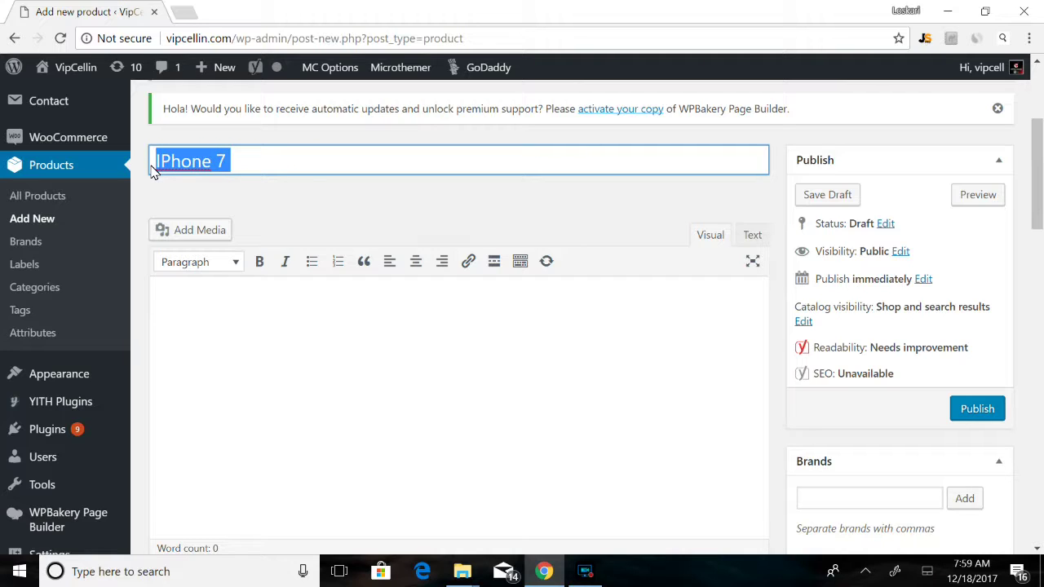
type("Samsung 360 Case")
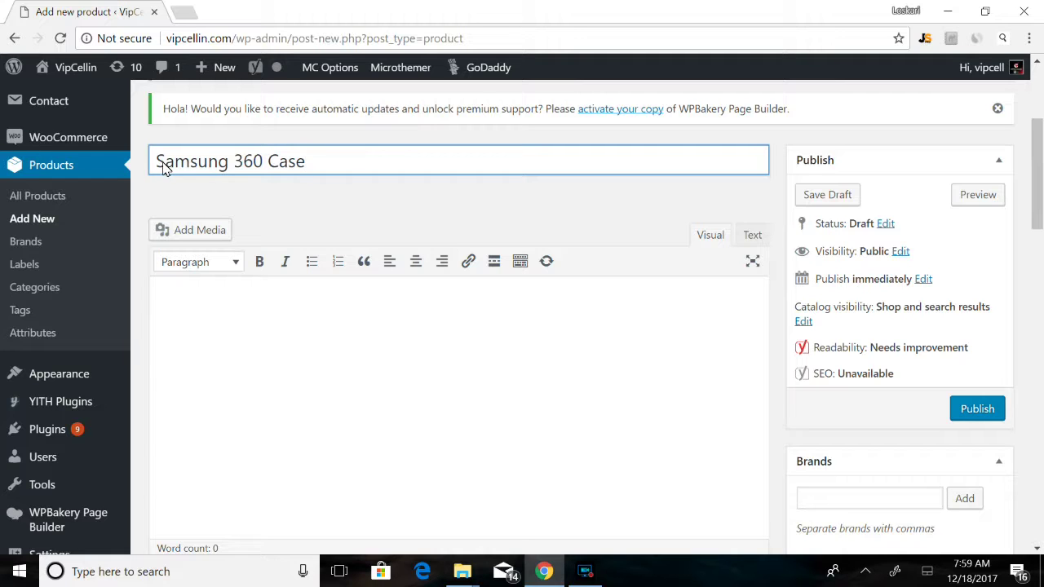
left_click_drag(151, 163, 308, 163)
left_click(553, 210)
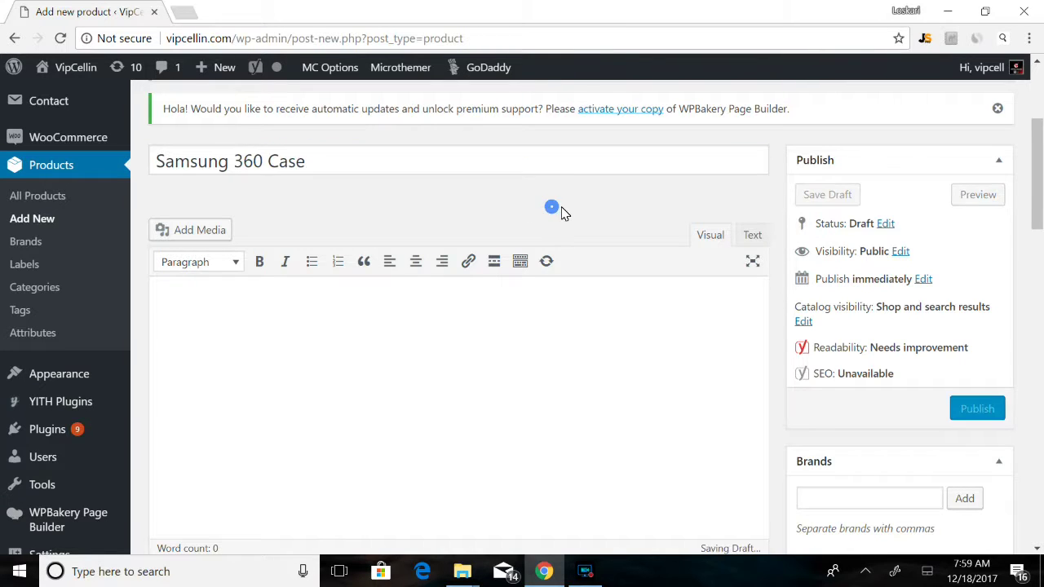
- Enter "S8 case" as text in the main product description and select it
scroll(1041, 200, "down", 1)
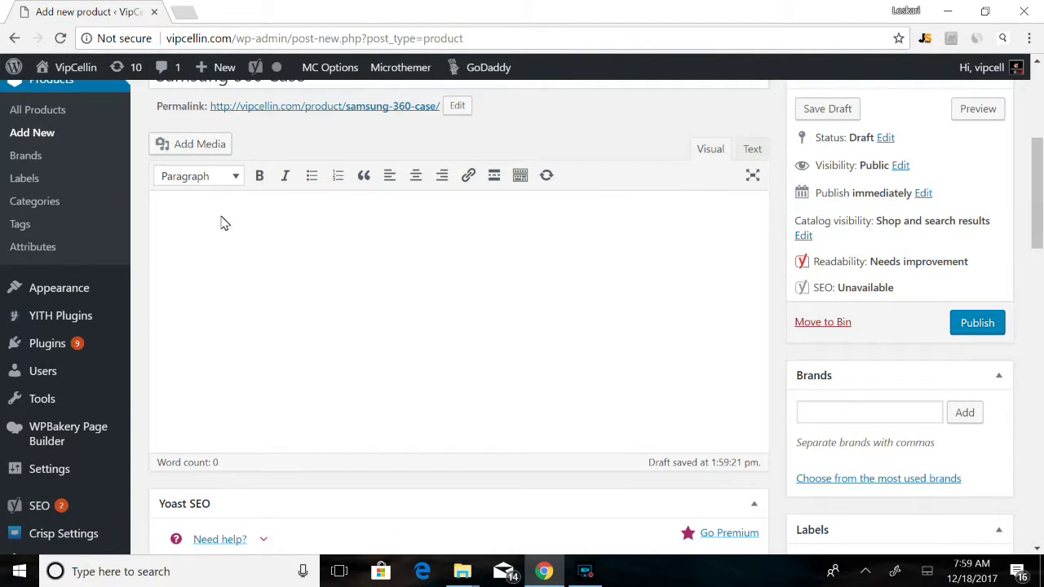
scroll(1037, 196, "up", 1)
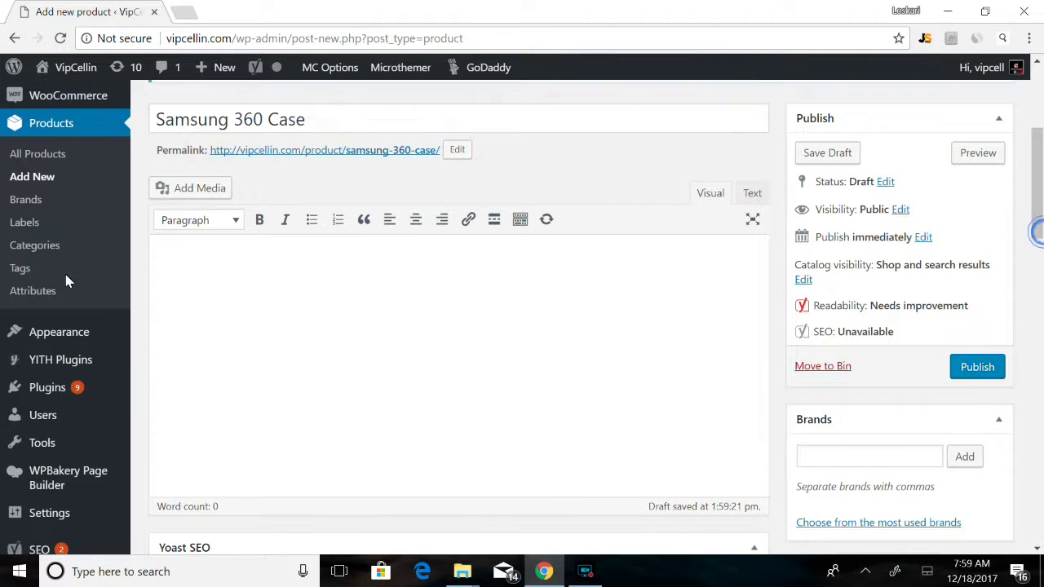
left_click(216, 267)
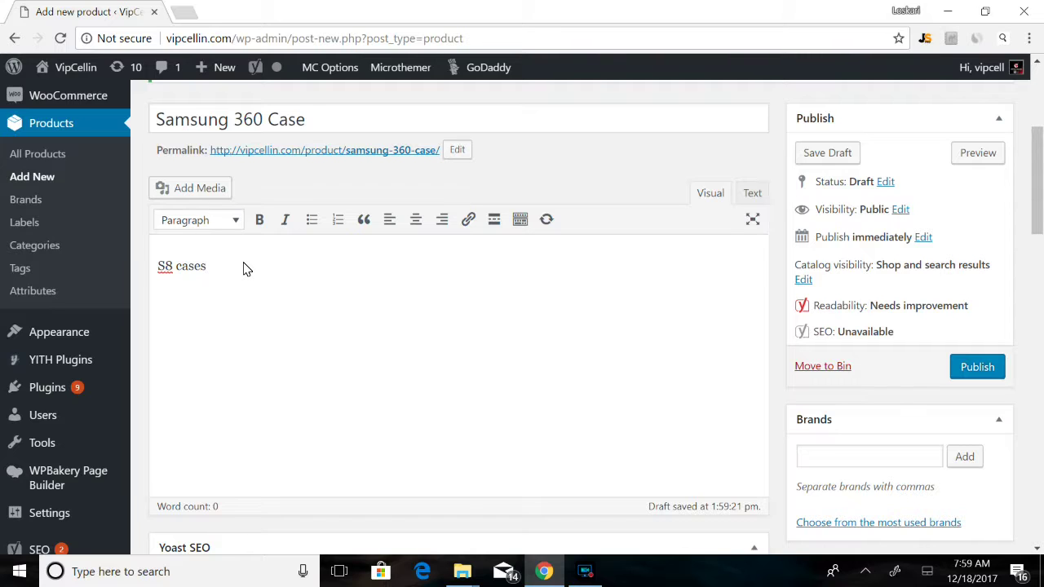
triple_click(223, 269)
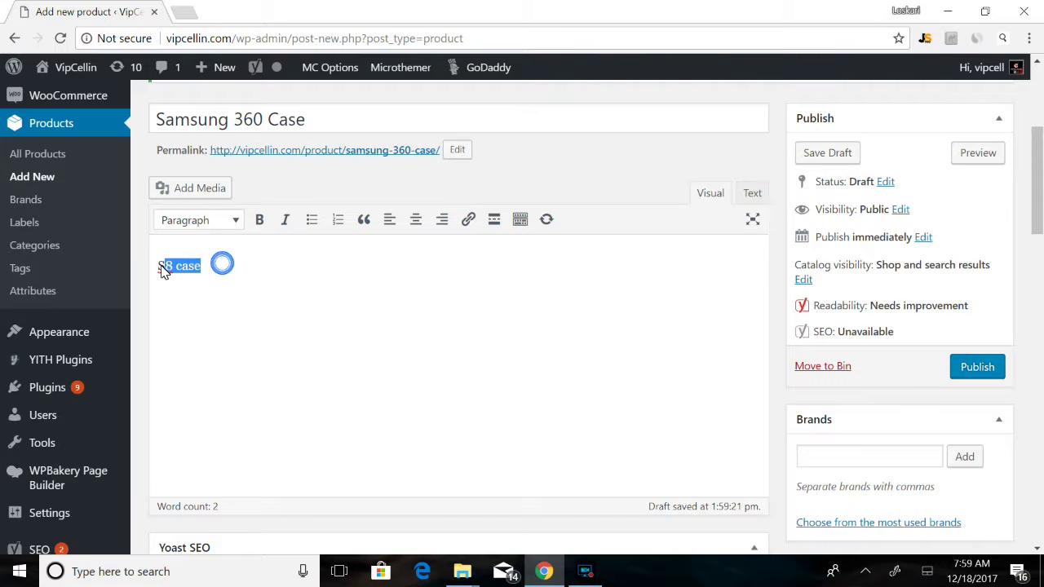
left_click(185, 12)
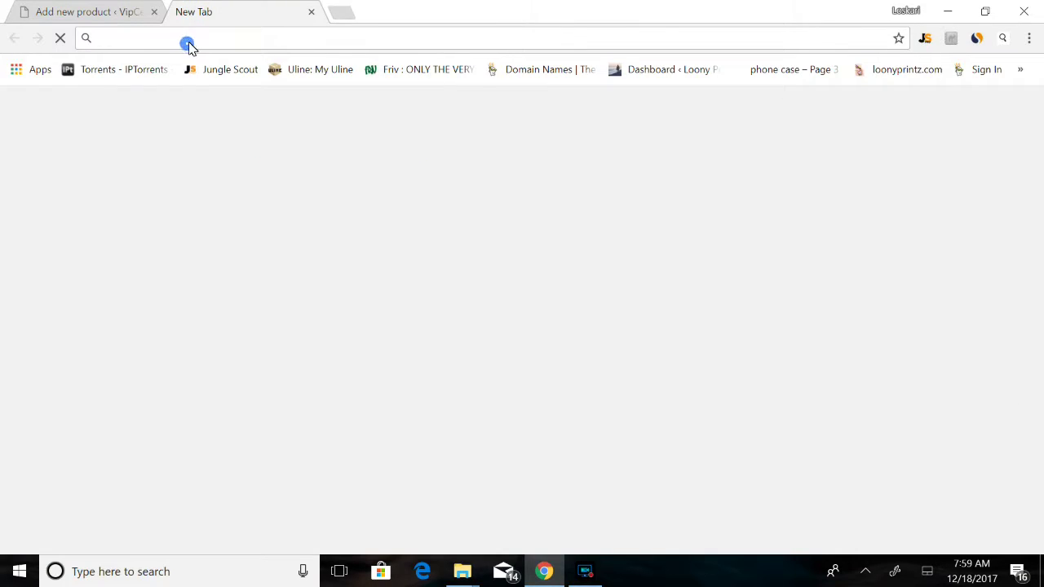
type("s")
key("BackSpace")
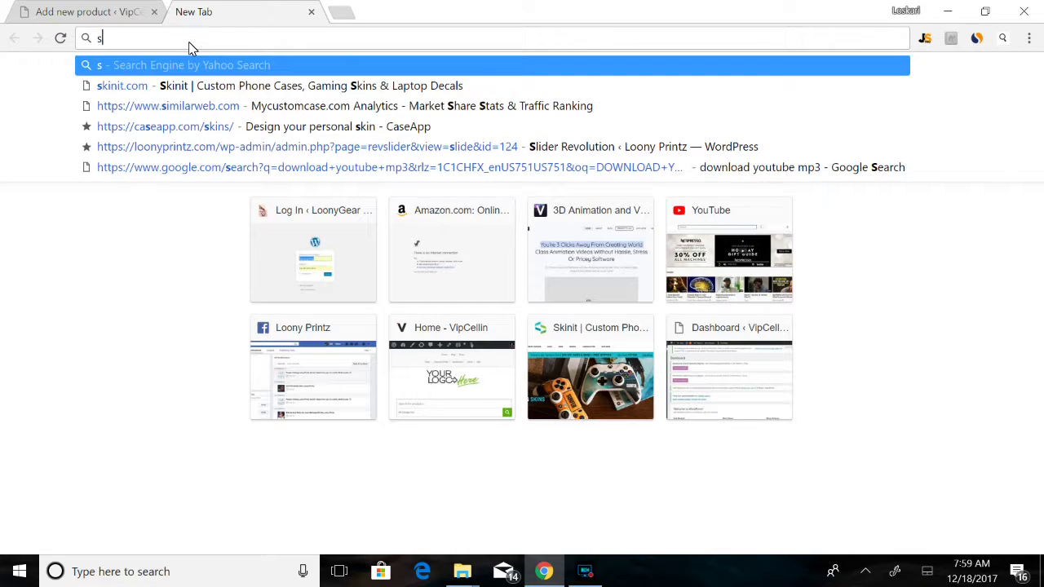
key("BackSpace")
type("am")
key("Return")
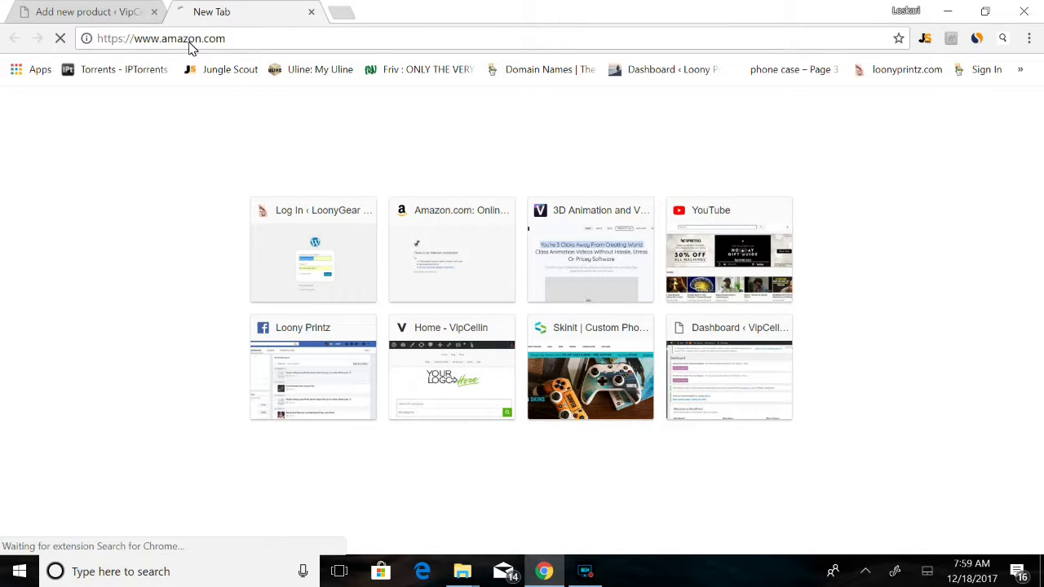
left_click(112, 8)
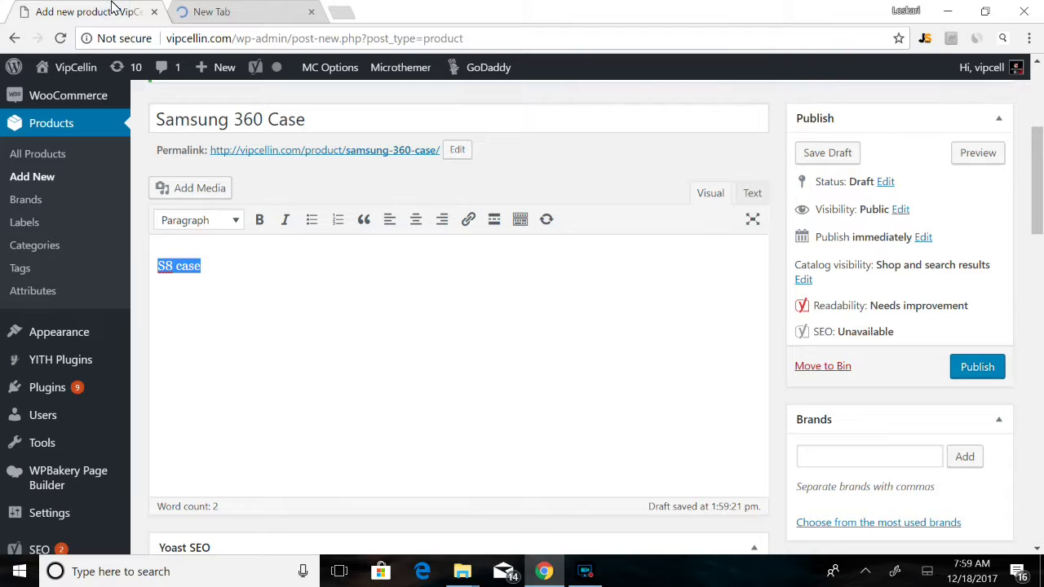
left_click(210, 13)
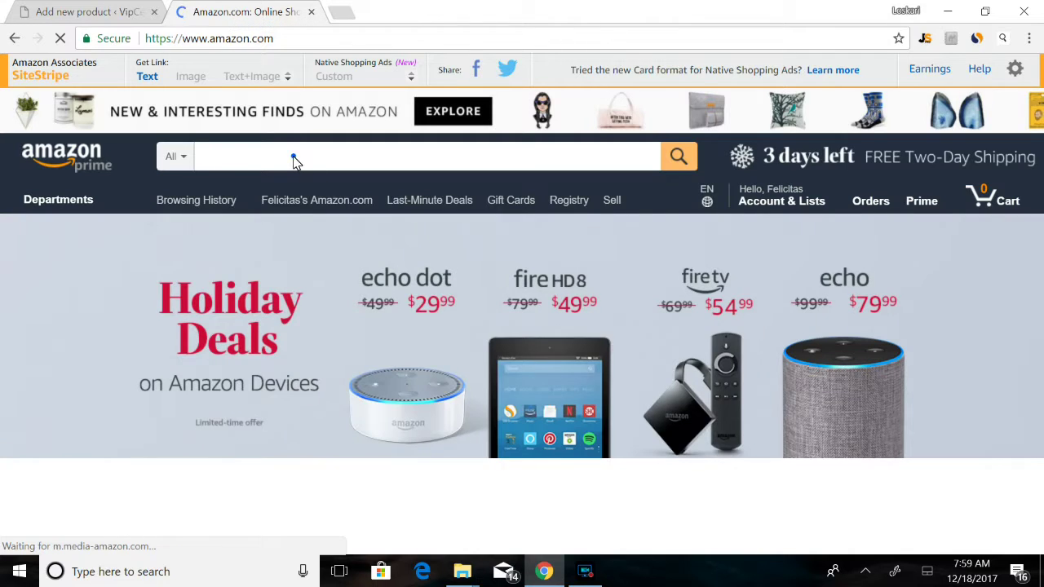
- Search Amazon for "samsung s8 360 case"
left_click(293, 161)
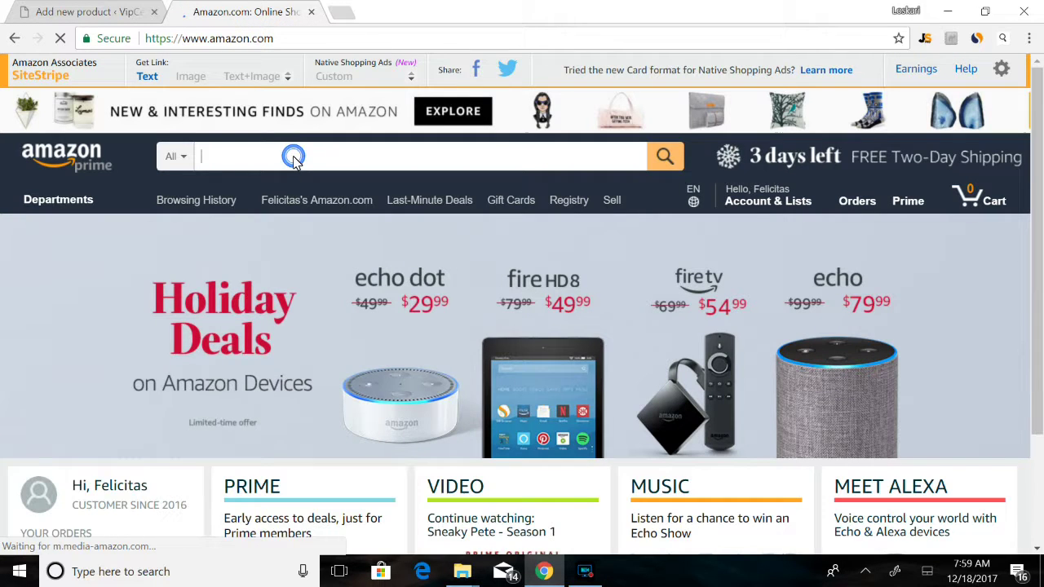
type("samsung")
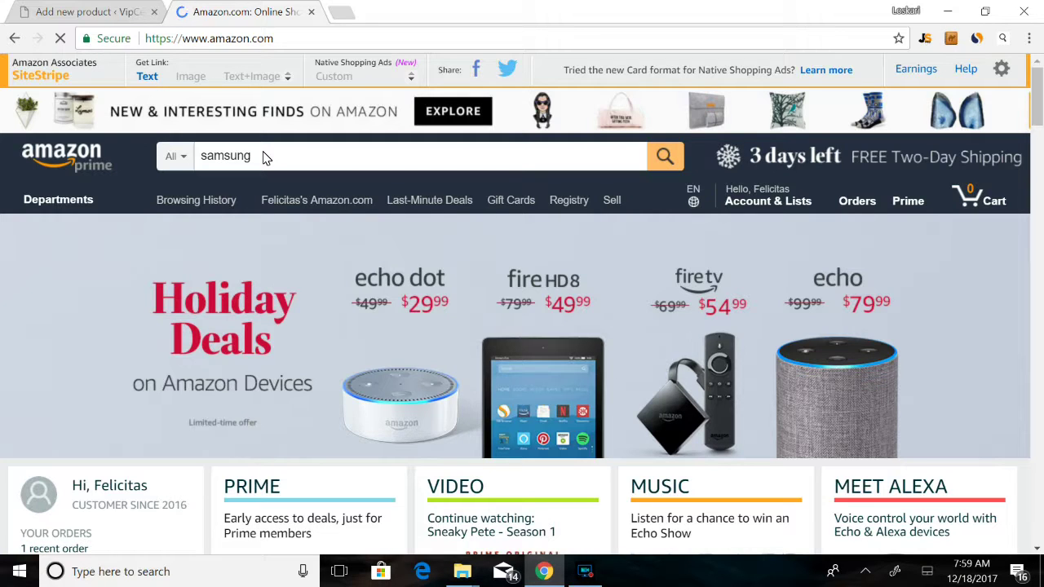
type("s")
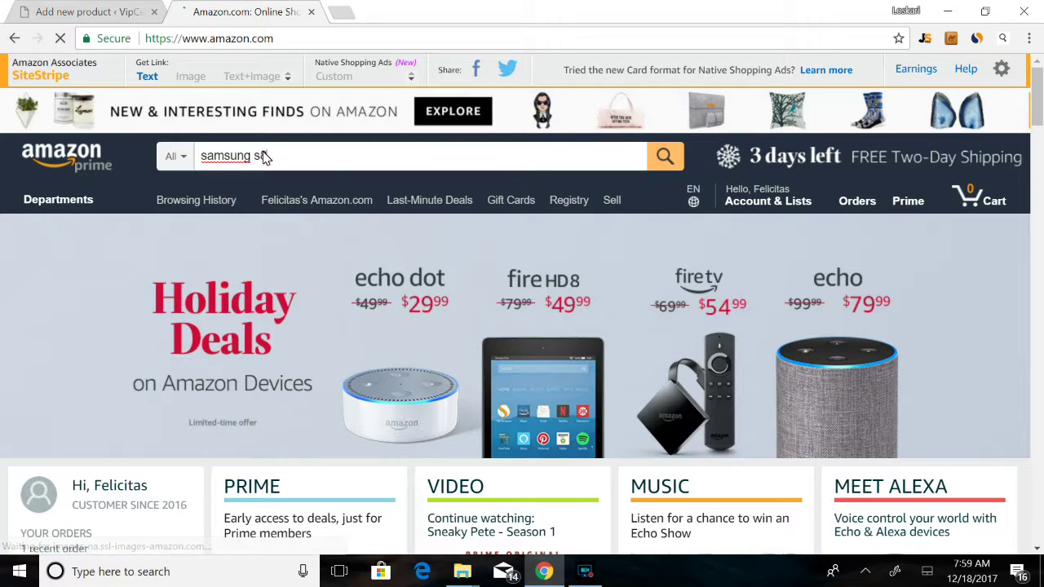
type("sd")
type("60 case")
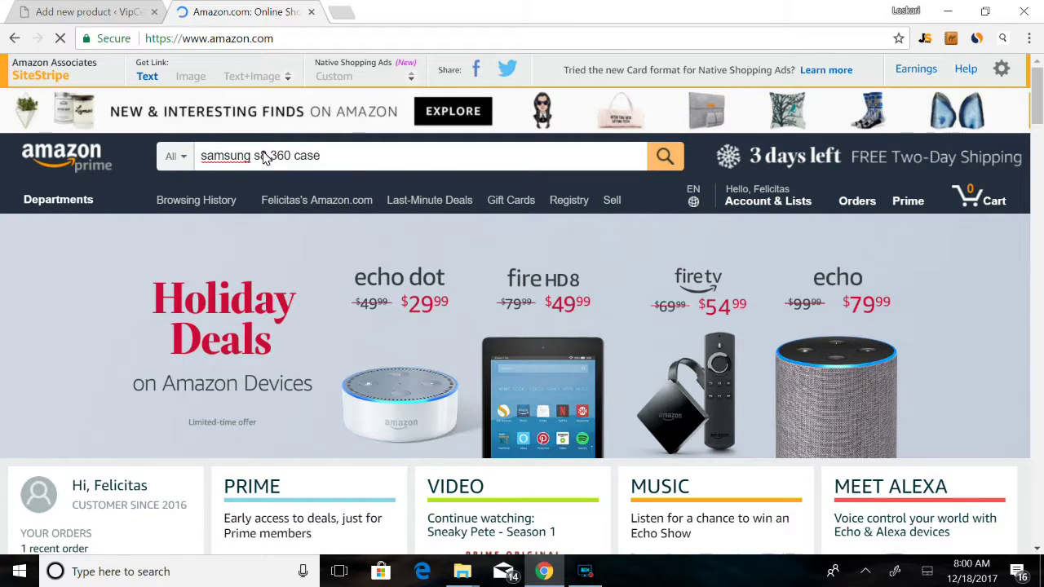
key("Return")
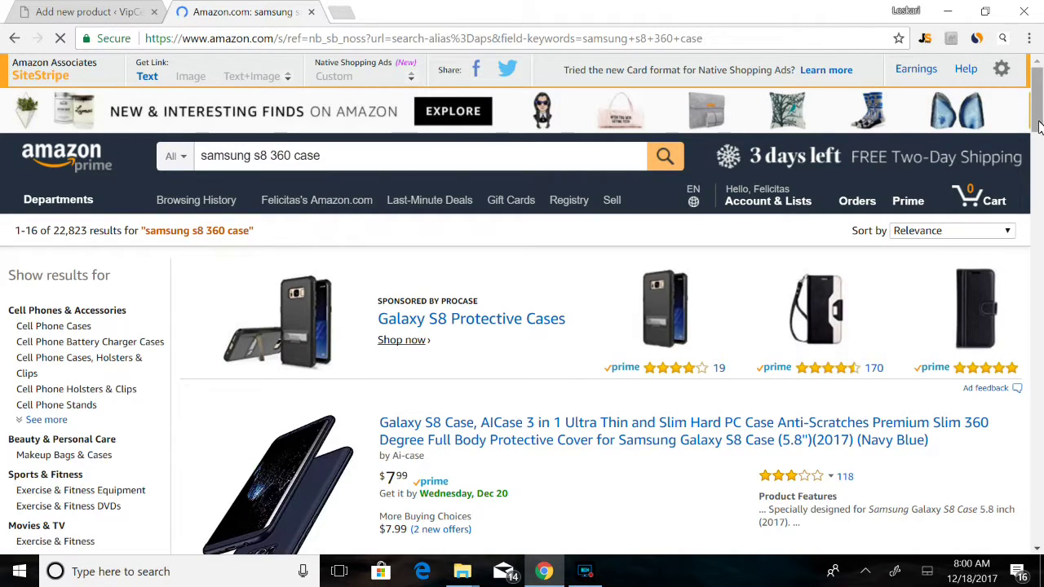
- Open the AICase 3 in 1 Galaxy S8 case listing in Navy Blue and examine its feature bullets and product details
scroll(320, 163, "down", 2)
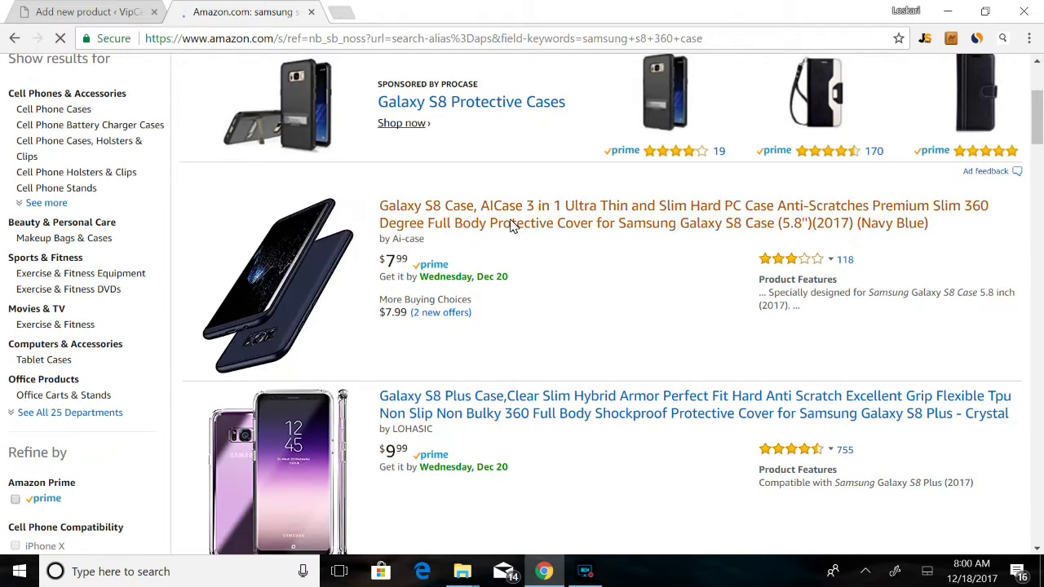
left_click(528, 222)
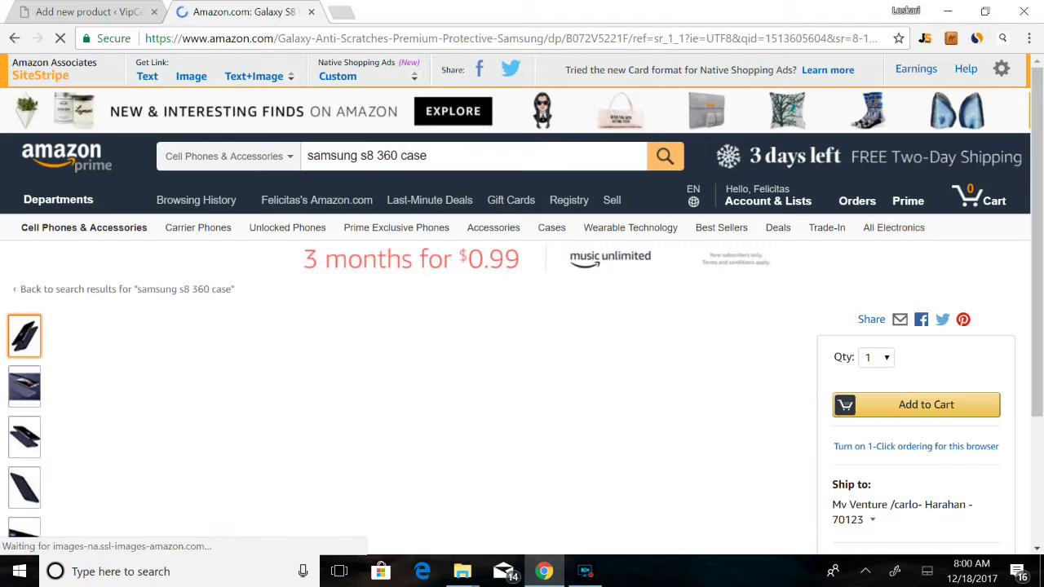
middle_click(1038, 102)
scroll(1041, 179, "down", 5)
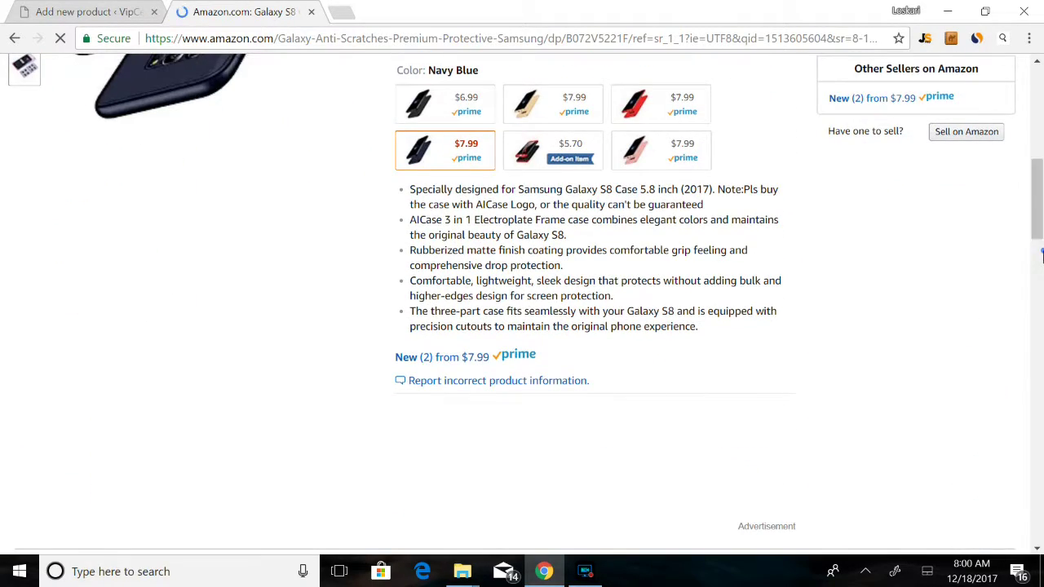
scroll(1041, 326, "down", 10)
scroll(1041, 326, "down", 8)
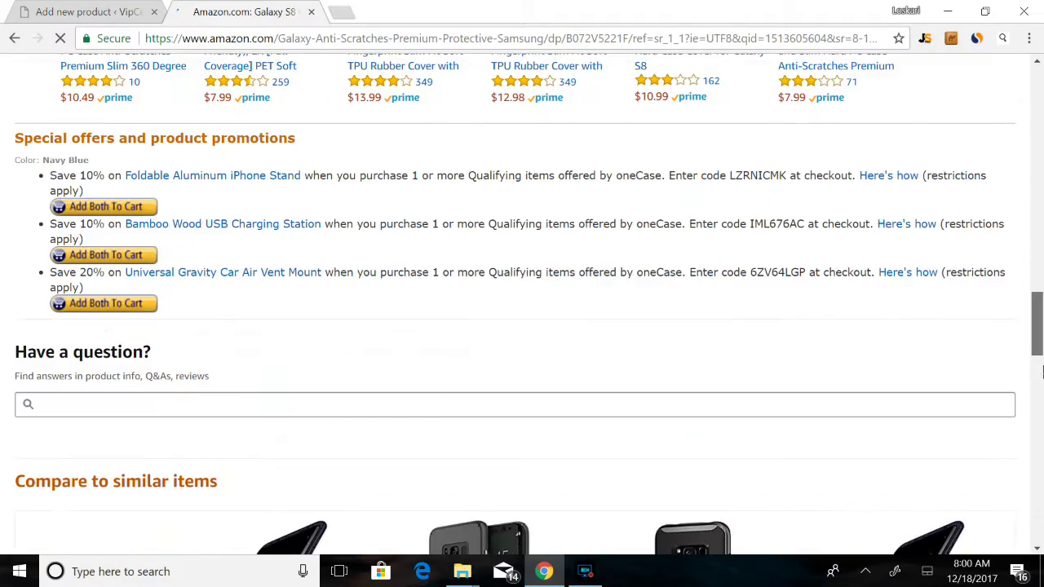
scroll(1041, 389, "up", 15)
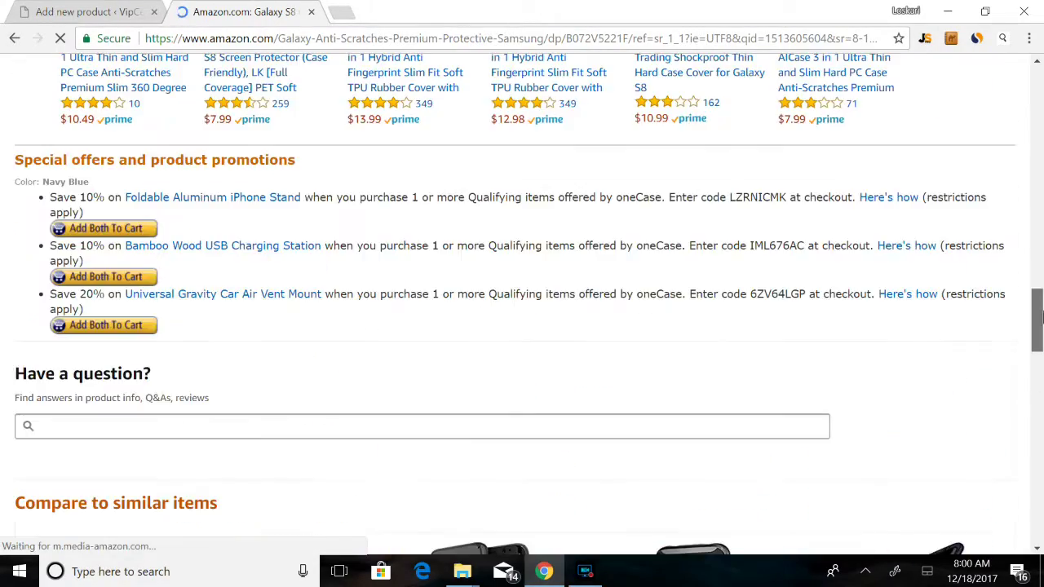
scroll(1041, 196, "down", 2)
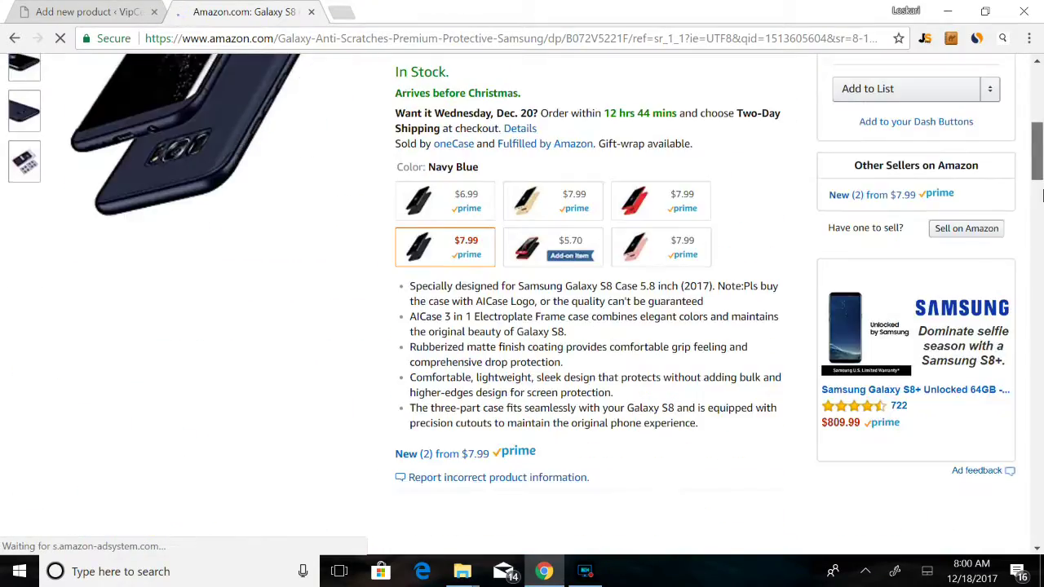
- Copy the five feature bullets from the Amazon listing and paste them over "S8 case" in the main product description
left_click_drag(405, 286, 706, 433)
key("ctrl+c")
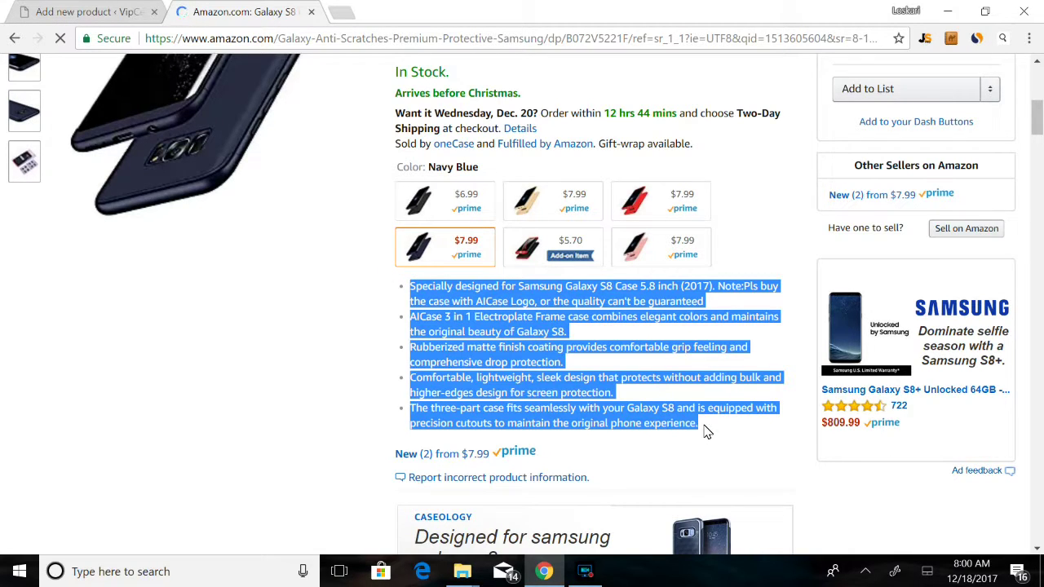
right_click(644, 415)
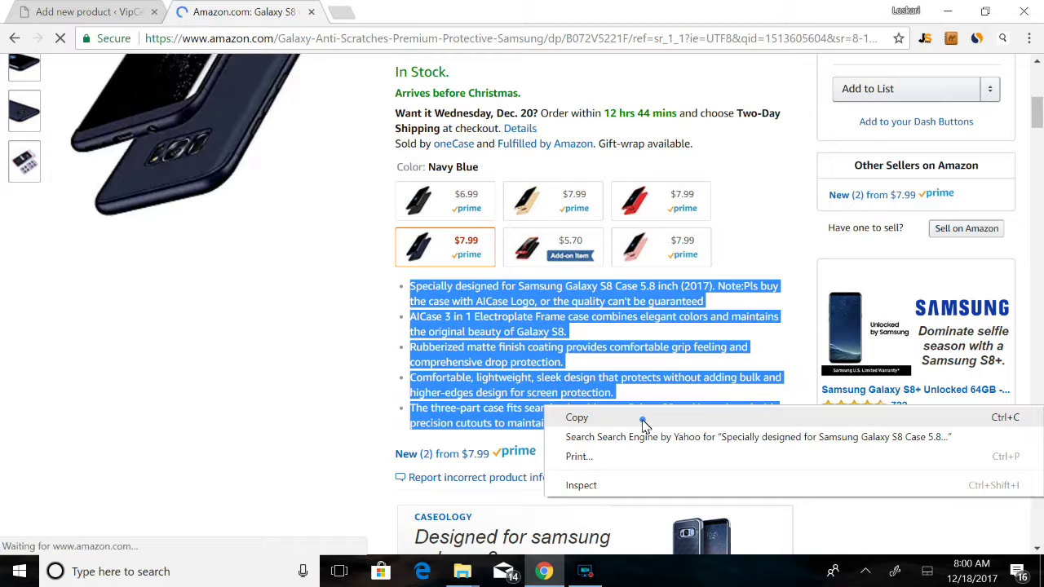
left_click(576, 418)
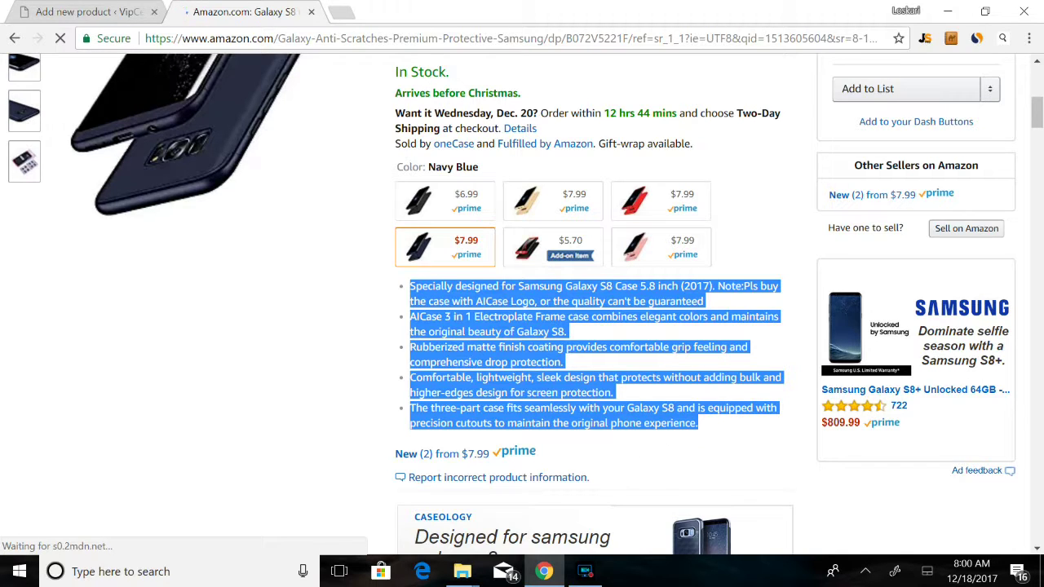
left_click(98, 12)
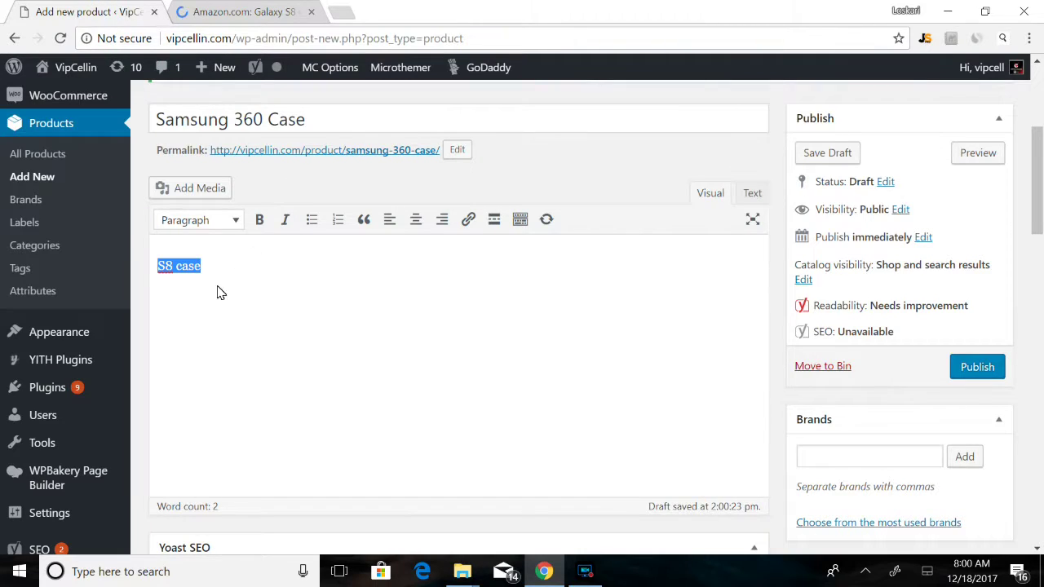
left_click_drag(202, 266, 159, 270)
right_click(168, 255)
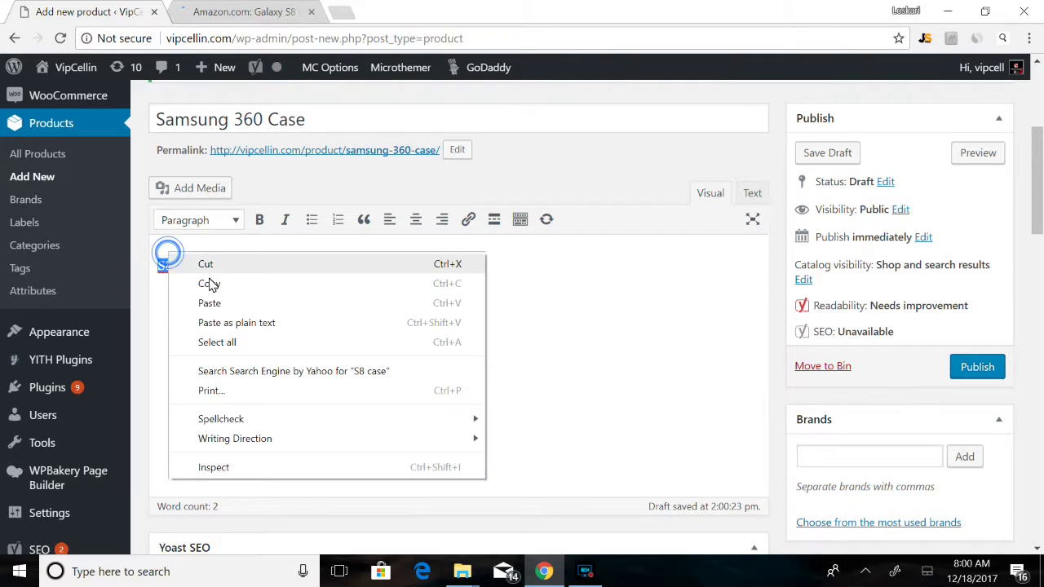
left_click(209, 303)
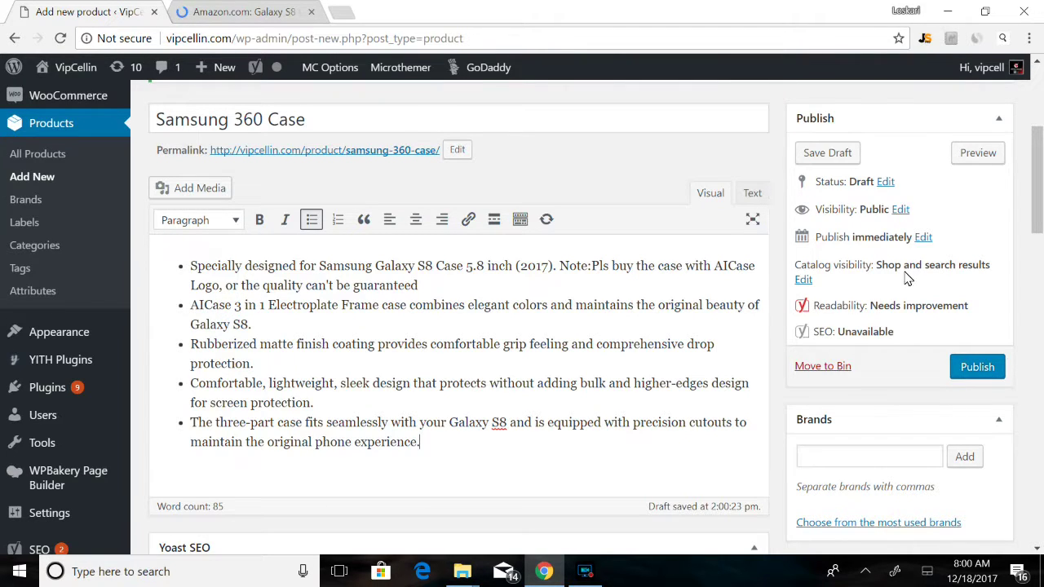
- Preview the product page and compare its title with the title in the product form
left_click(975, 152)
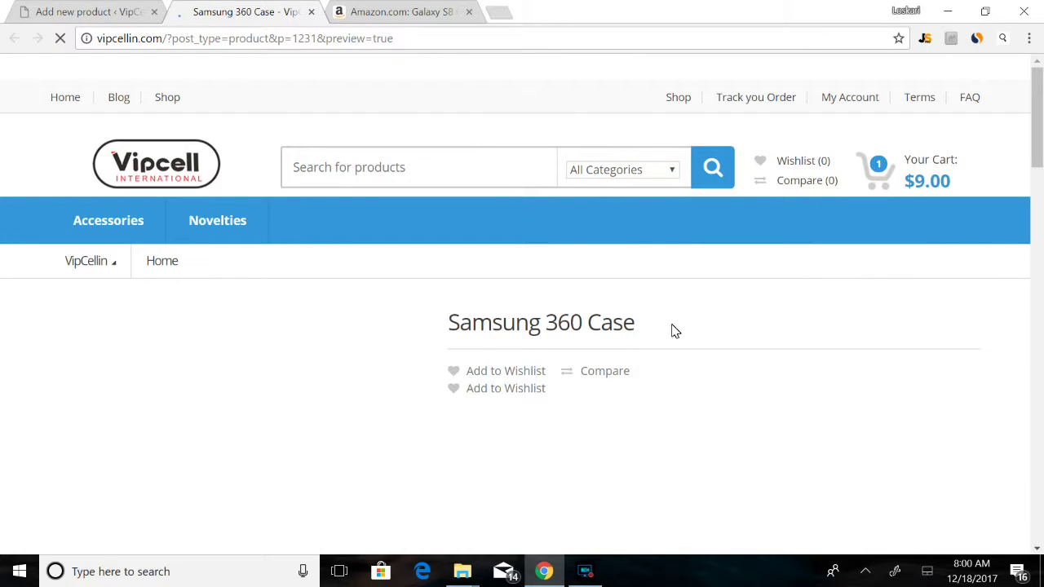
left_click_drag(447, 326, 675, 353)
left_click(70, 10)
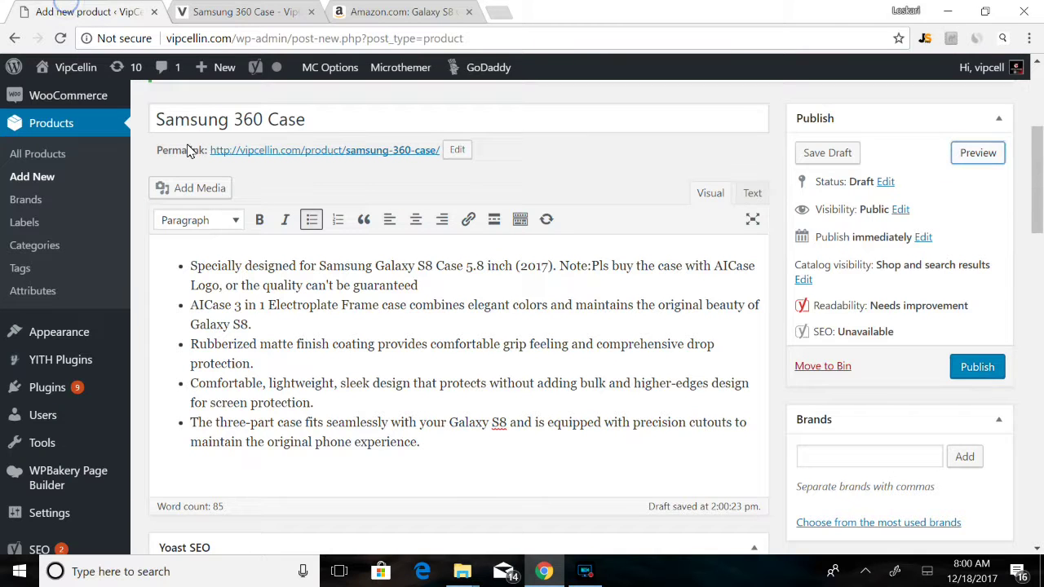
left_click_drag(153, 120, 310, 122)
left_click(236, 11)
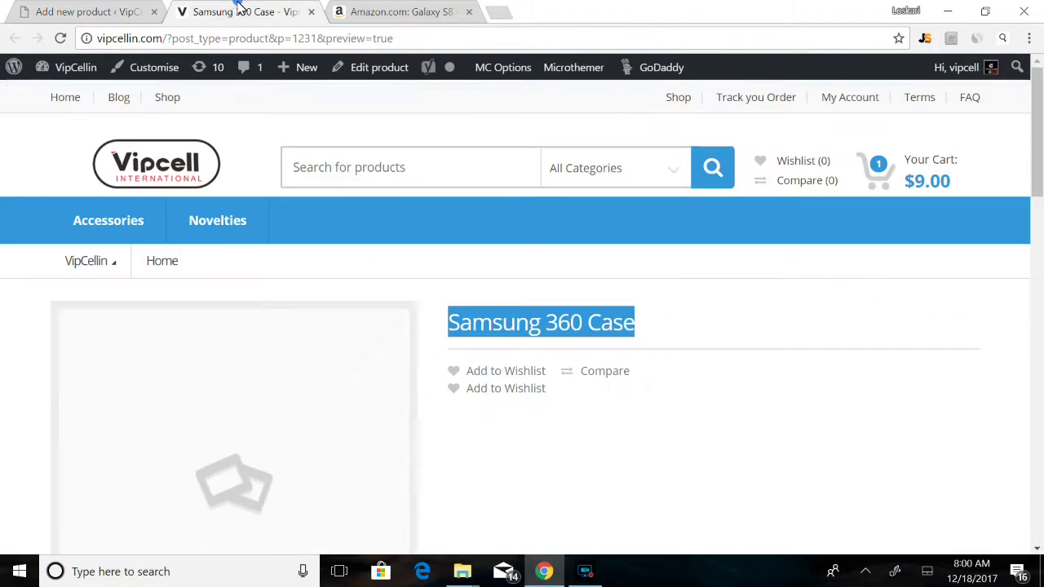
- Compare the Description section of the product preview with the bullets in the product form's main description
scroll(931, 372, "down", 7)
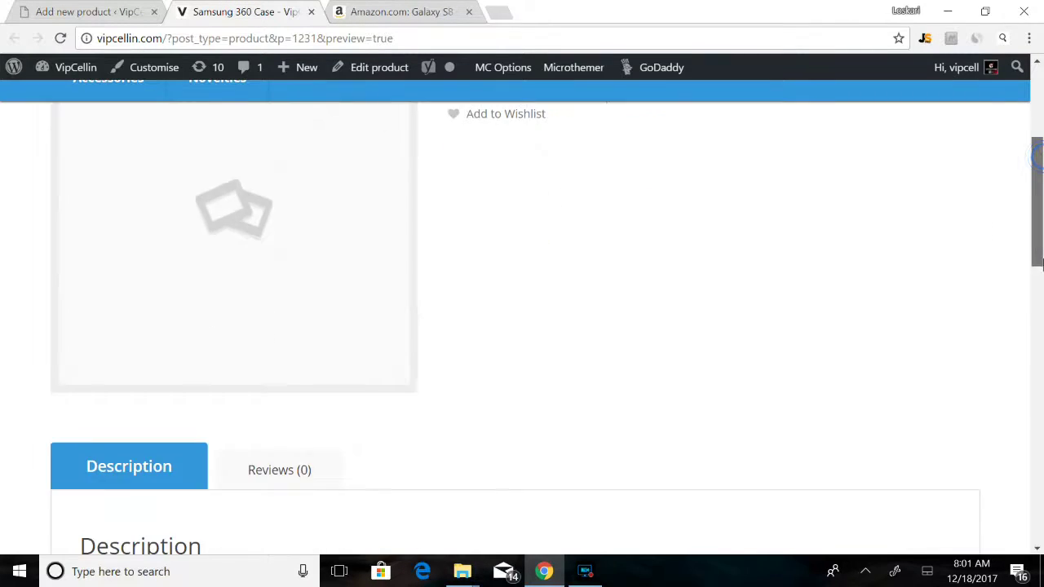
left_click_drag(905, 395, 969, 409)
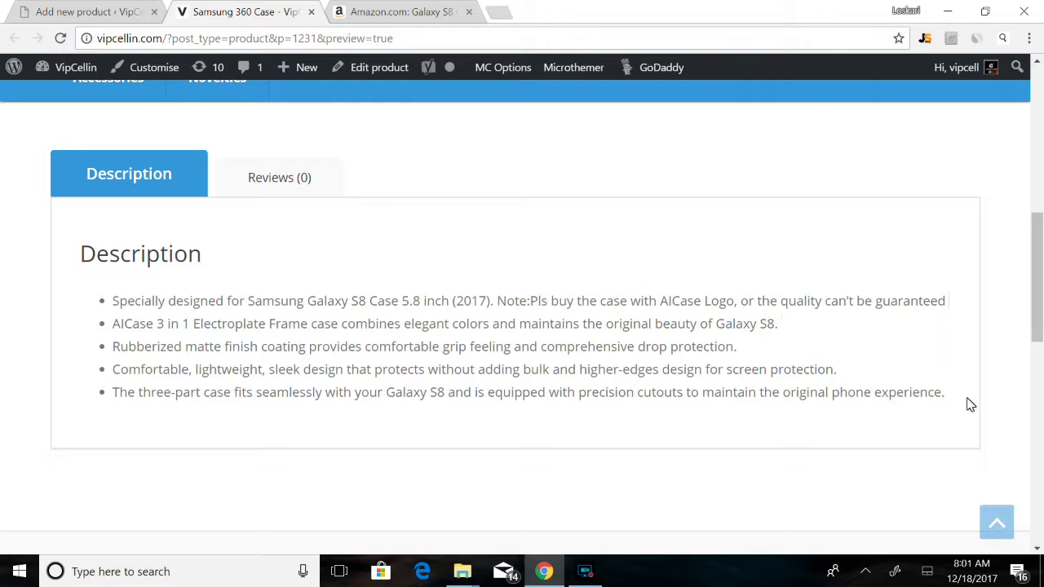
scroll(1036, 326, "up", 3)
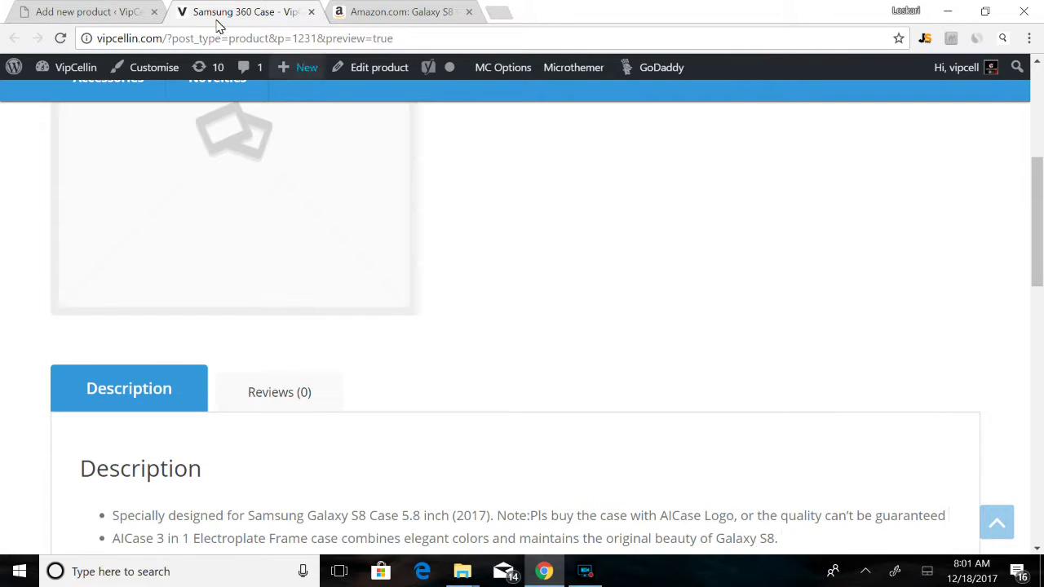
left_click(78, 11)
left_click(148, 272)
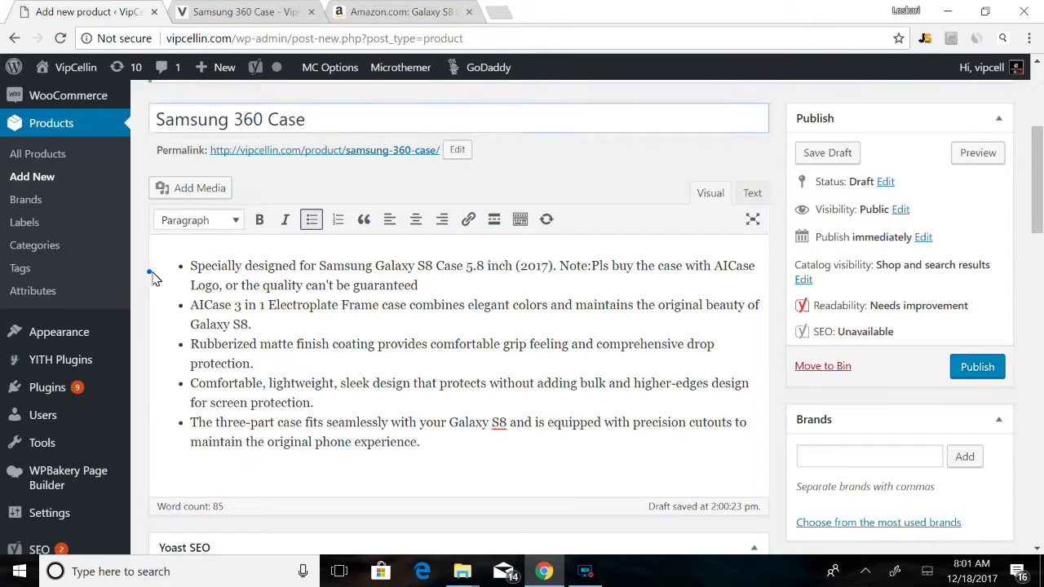
left_click_drag(440, 439, 187, 268)
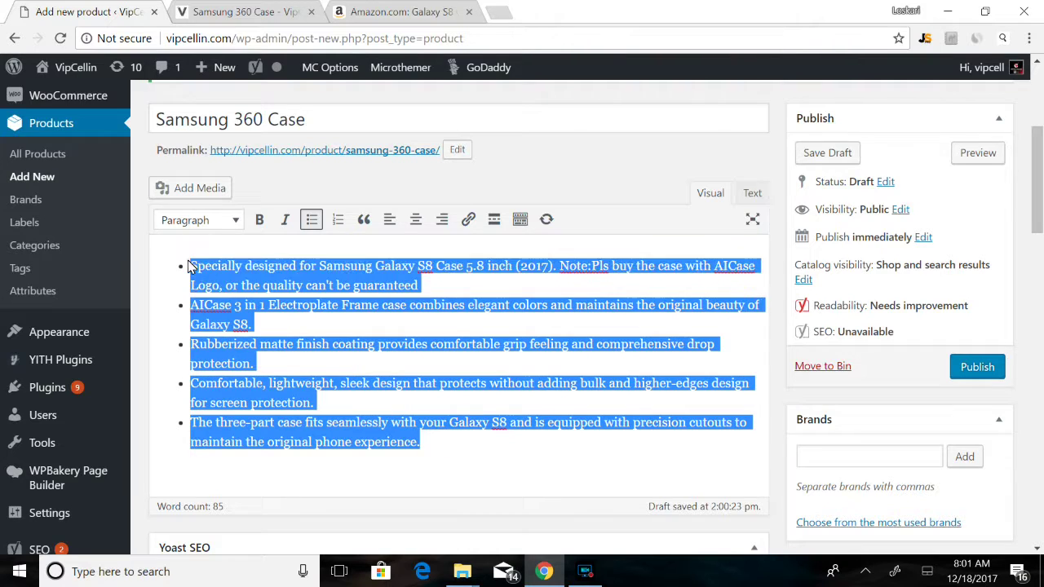
left_click(224, 9)
scroll(944, 396, "down", 3)
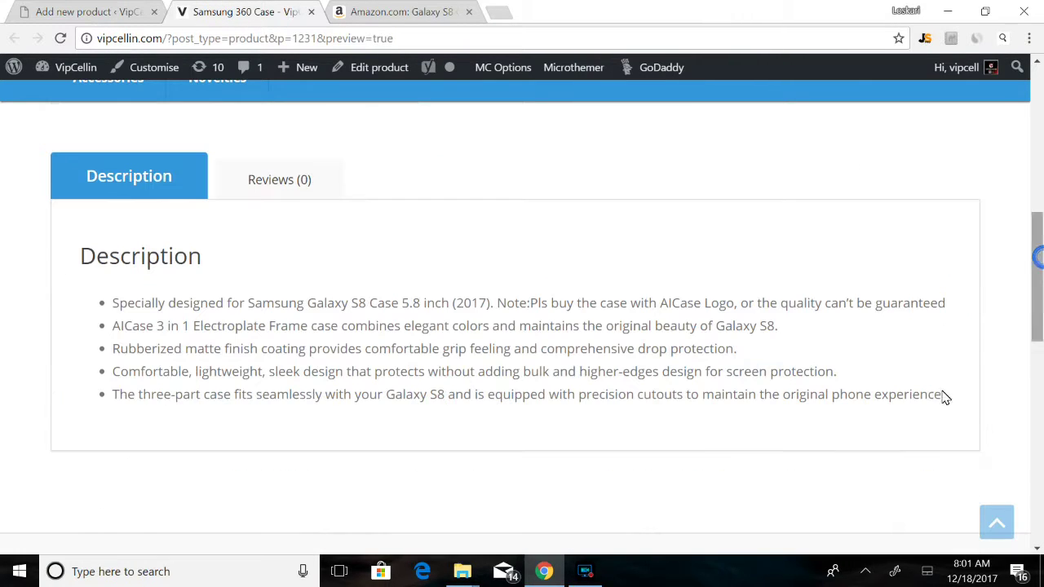
left_click_drag(944, 396, 88, 40)
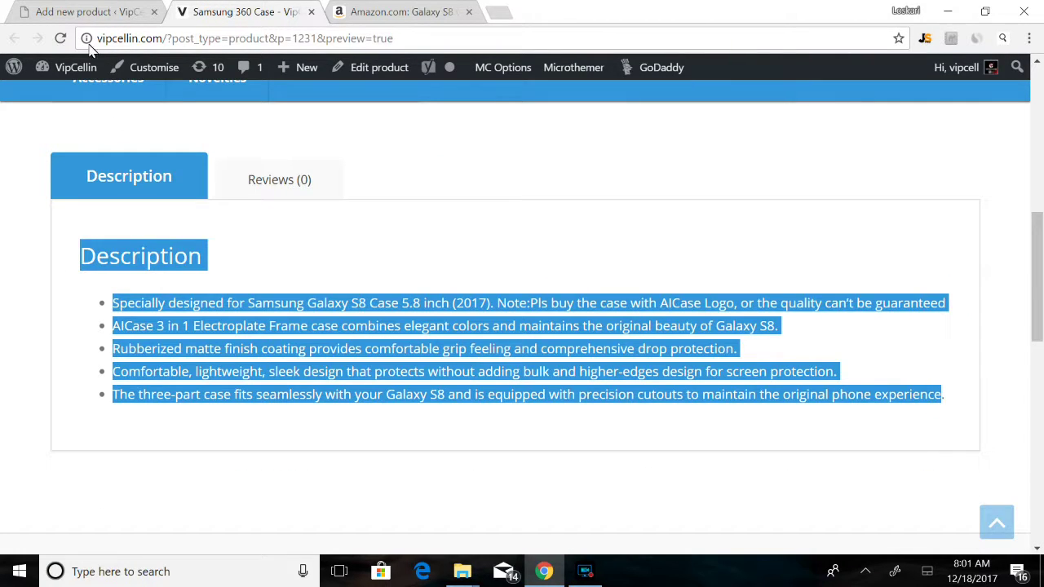
left_click(72, 8)
left_click(209, 11)
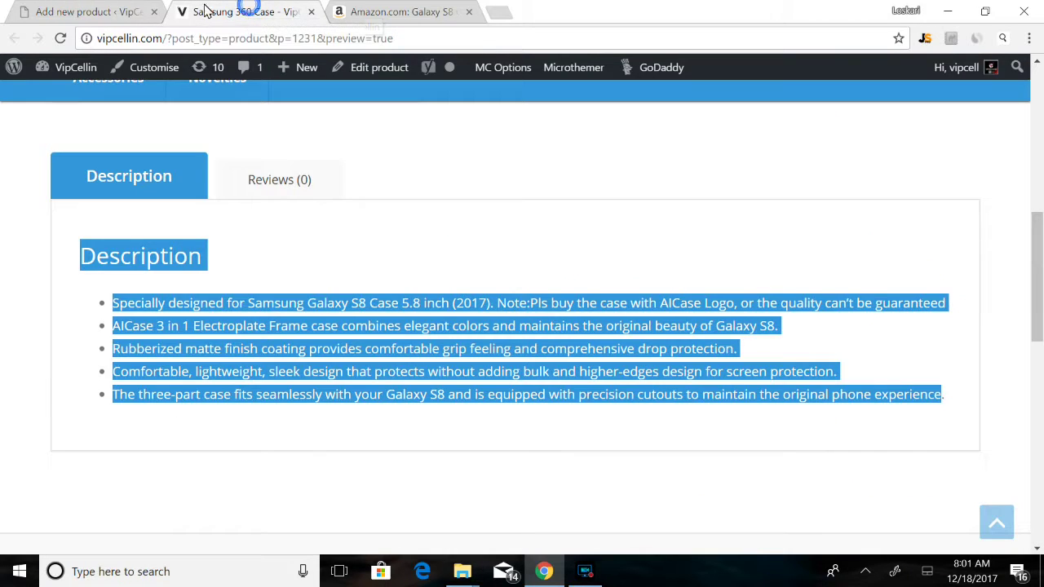
left_click(122, 10)
- Insert the phone case image s-l500-16.jpg from the media library into the third bullet of the main description
left_click(516, 345)
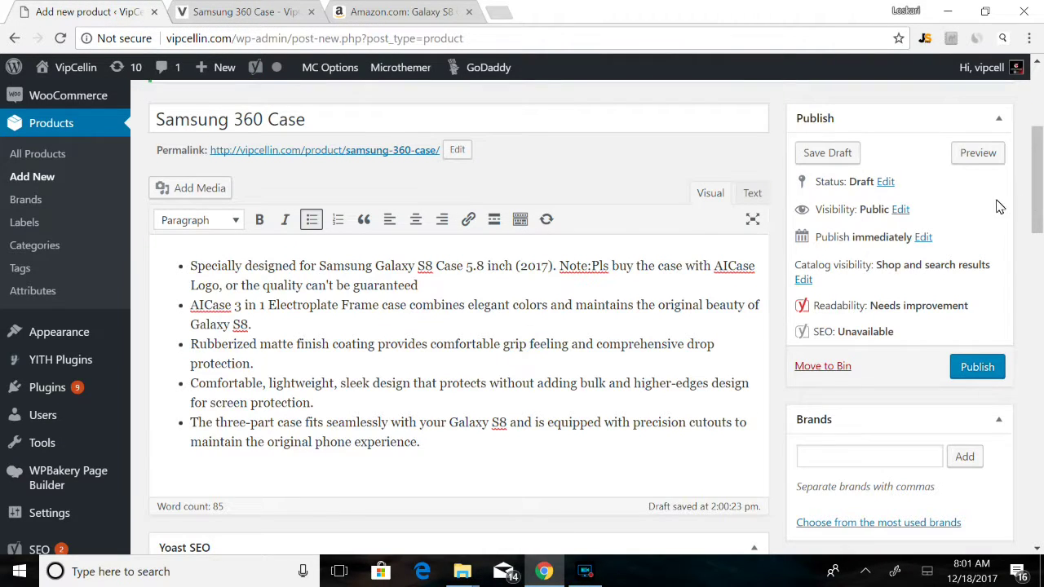
scroll(750, 253, "up", 1)
scroll(870, 264, "up", 1)
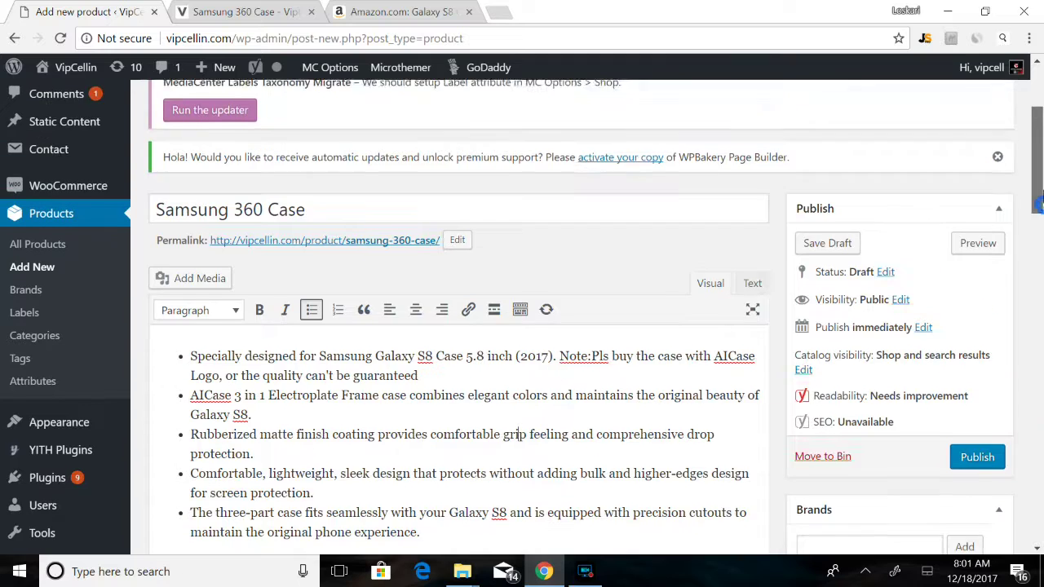
left_click(190, 286)
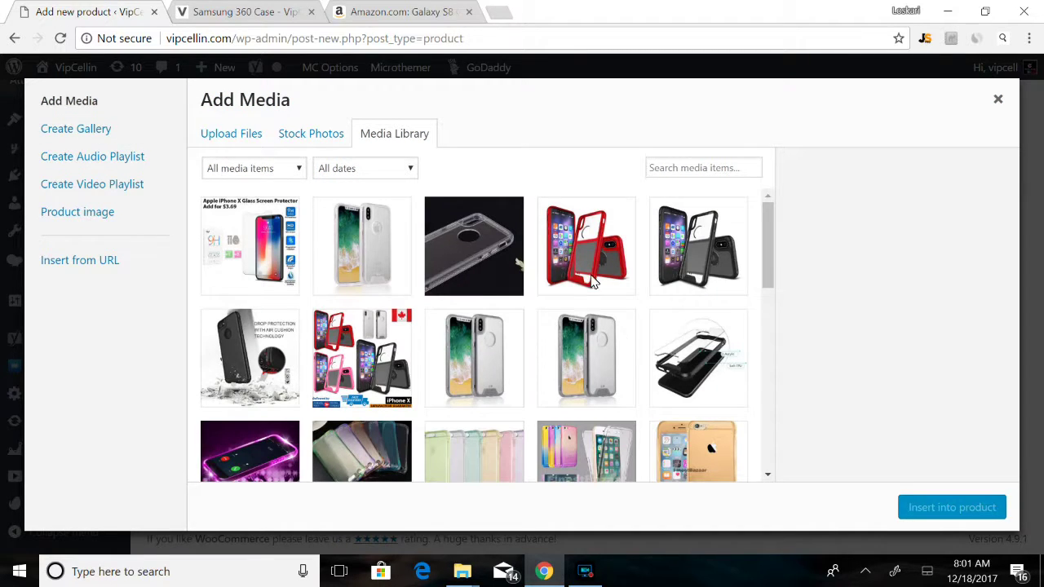
left_click(485, 361)
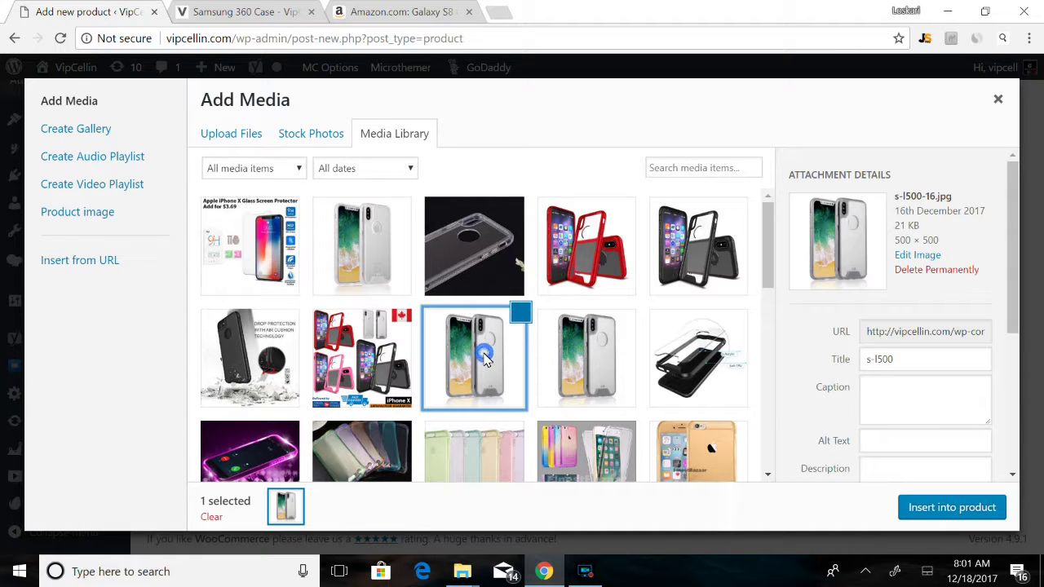
left_click(967, 509)
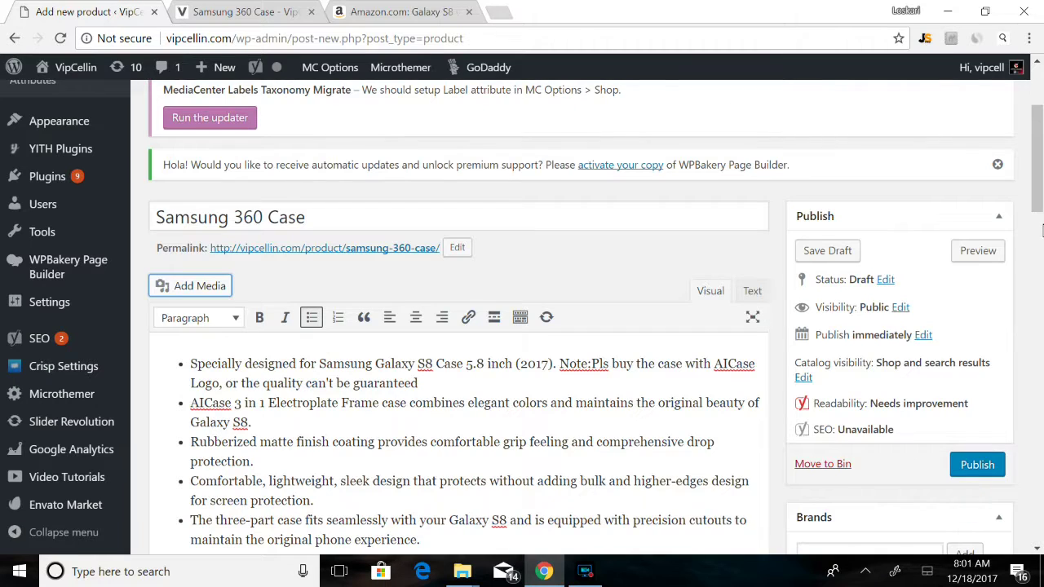
- Examine the placement of the inserted image among the description bullets, both in the editor and in the product page preview
scroll(1041, 245, "down", 7)
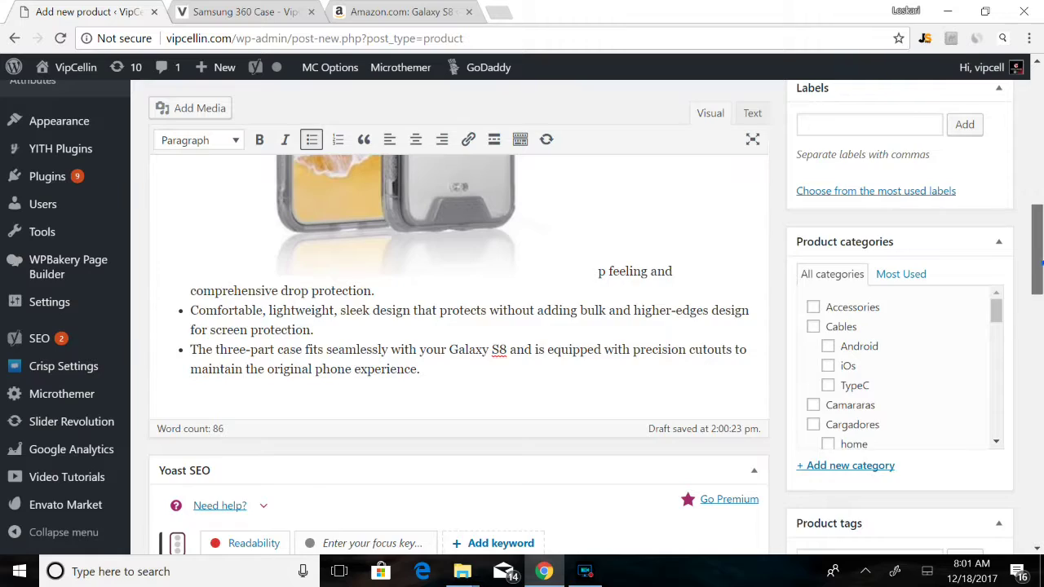
scroll(1040, 204, "up", 2)
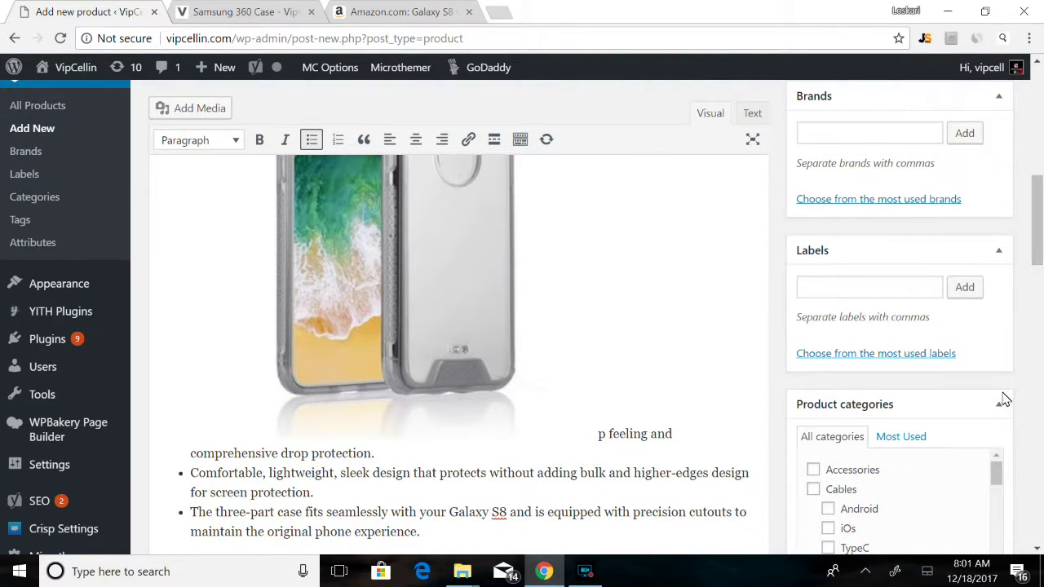
scroll(986, 212, "up", 5)
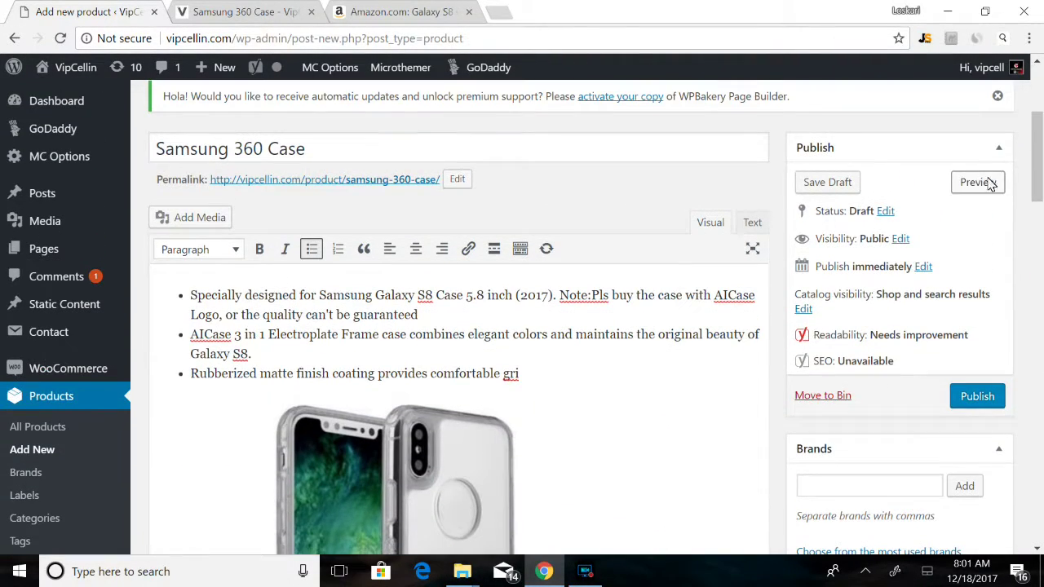
left_click(978, 182)
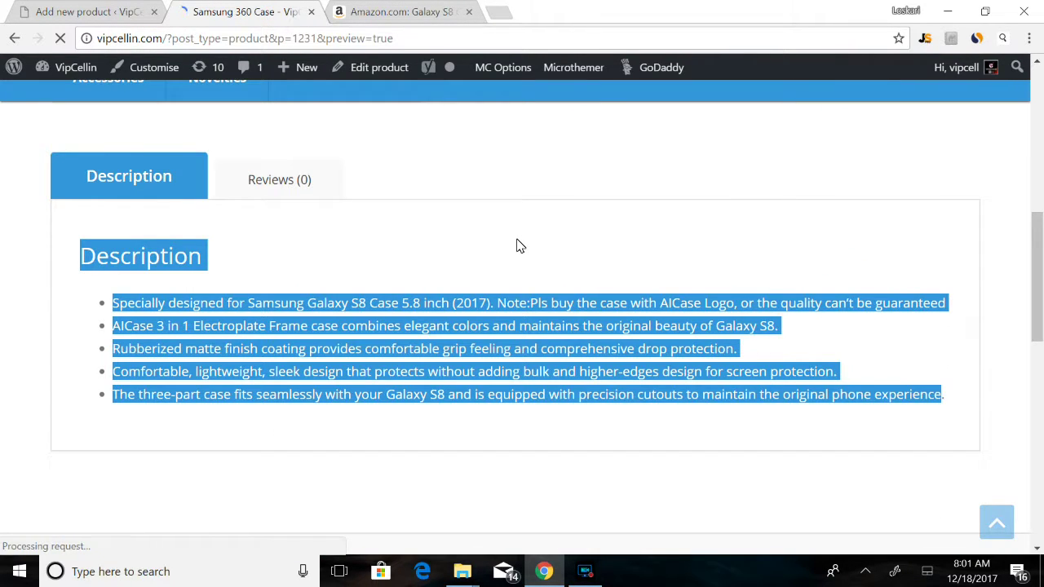
scroll(687, 324, "down", 4)
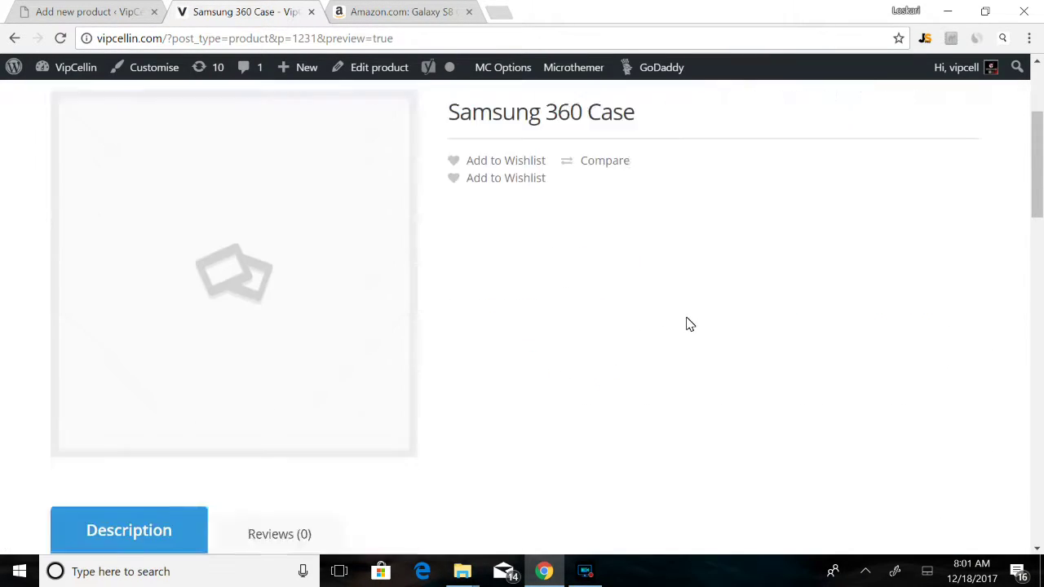
scroll(687, 323, "down", 8)
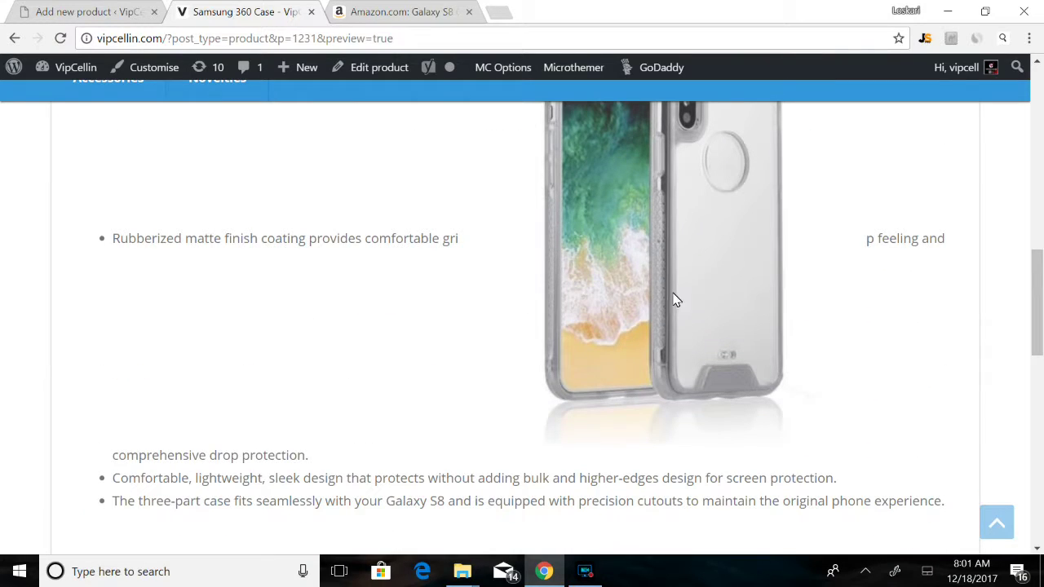
left_click(46, 10)
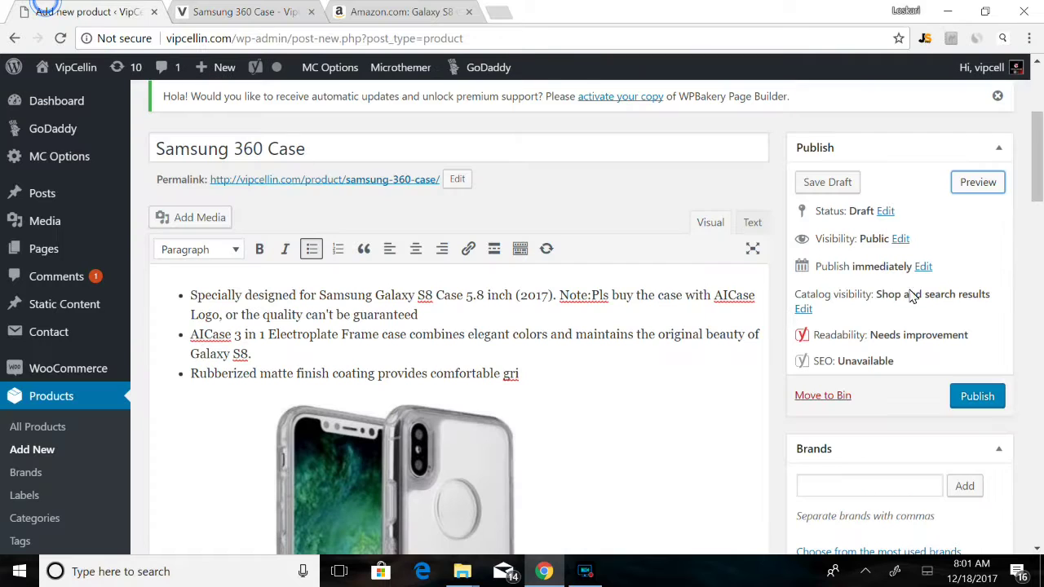
scroll(821, 252, "down", 1)
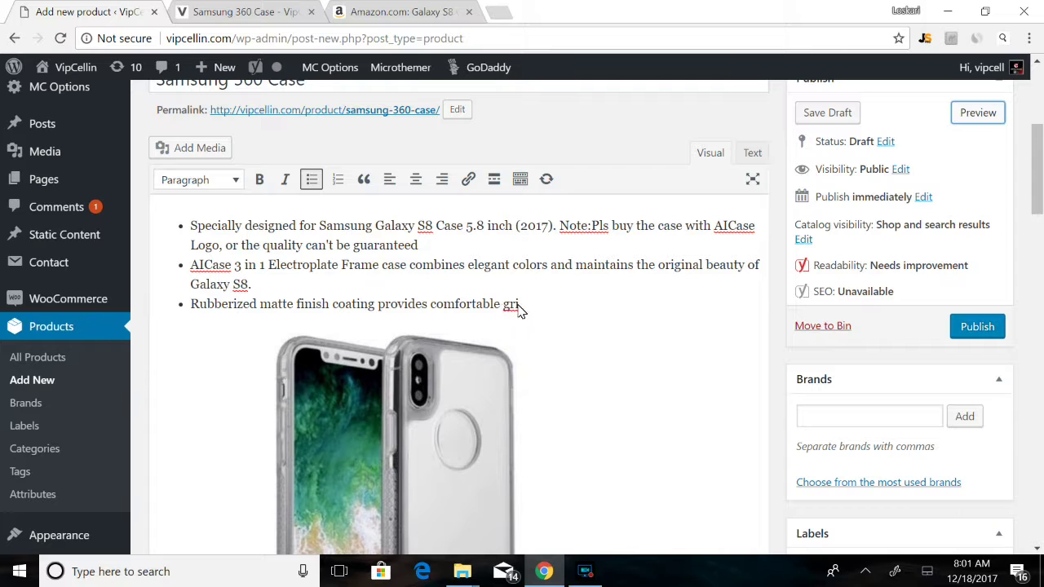
scroll(559, 326, "down", 5)
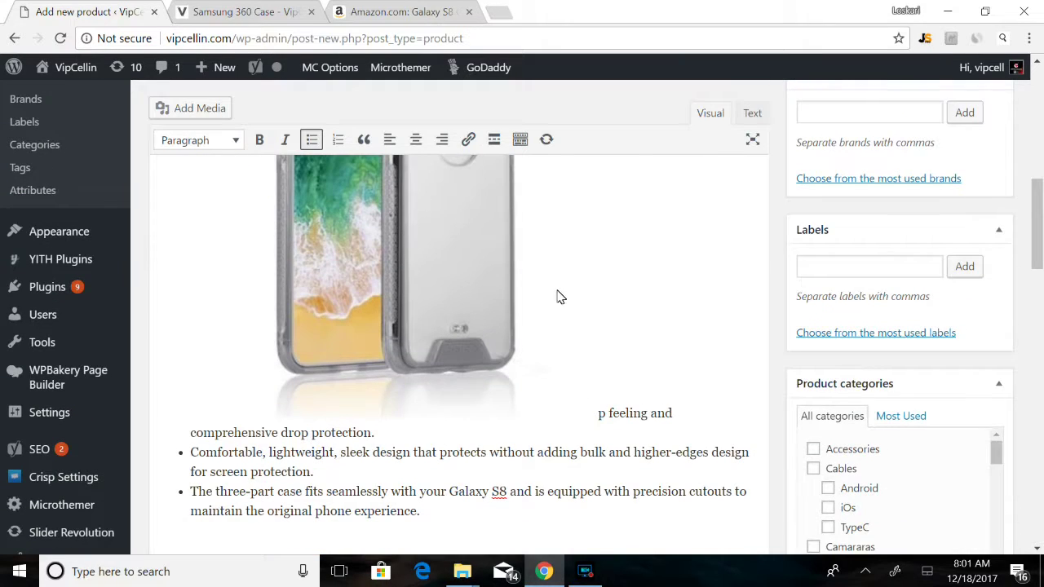
scroll(988, 247, "up", 8)
left_click(973, 128)
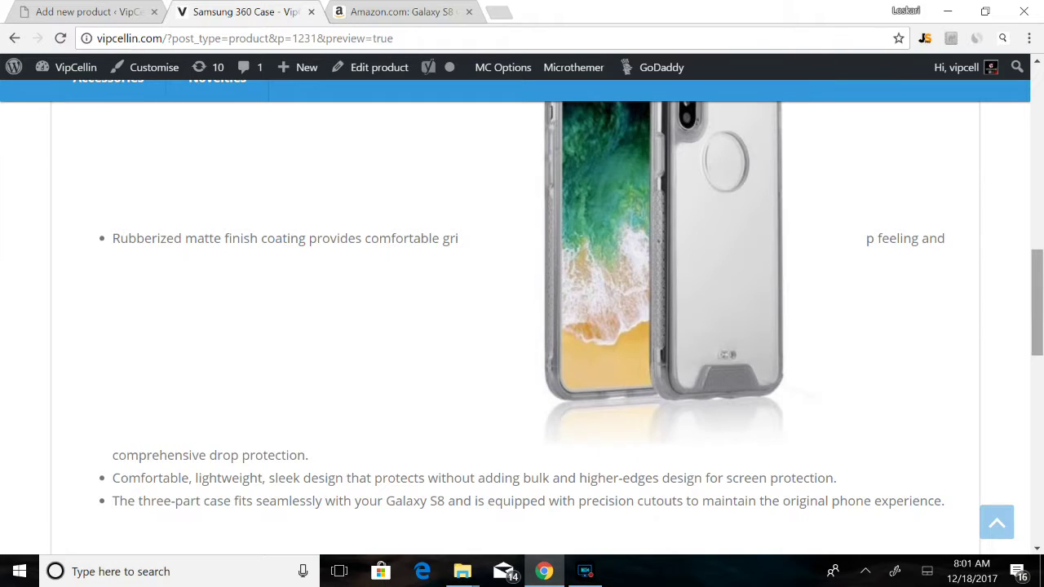
scroll(493, 208, "up", 3)
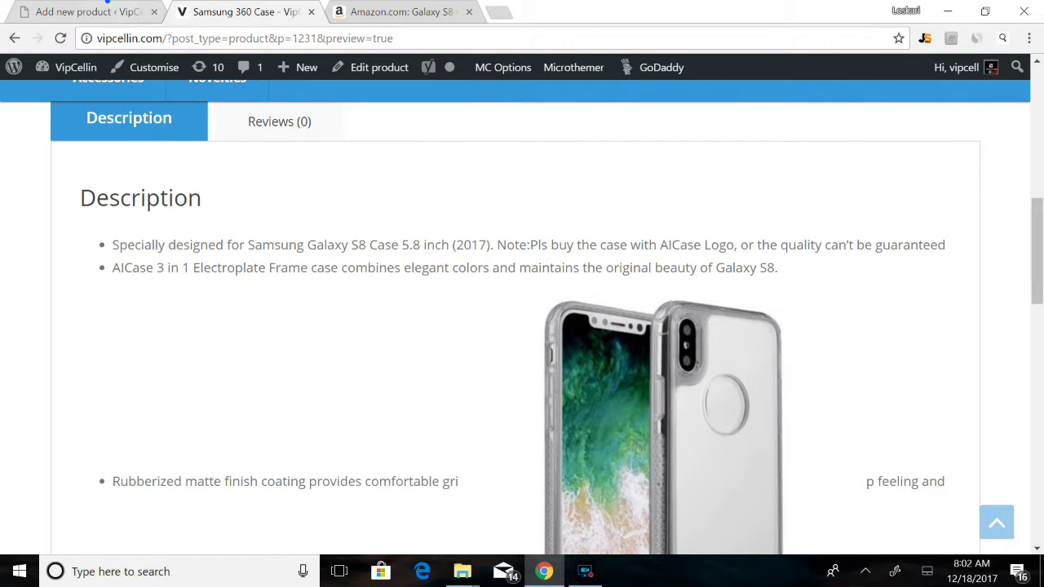
- Delete the phone case image from the main product description in the product form
left_click(108, 9)
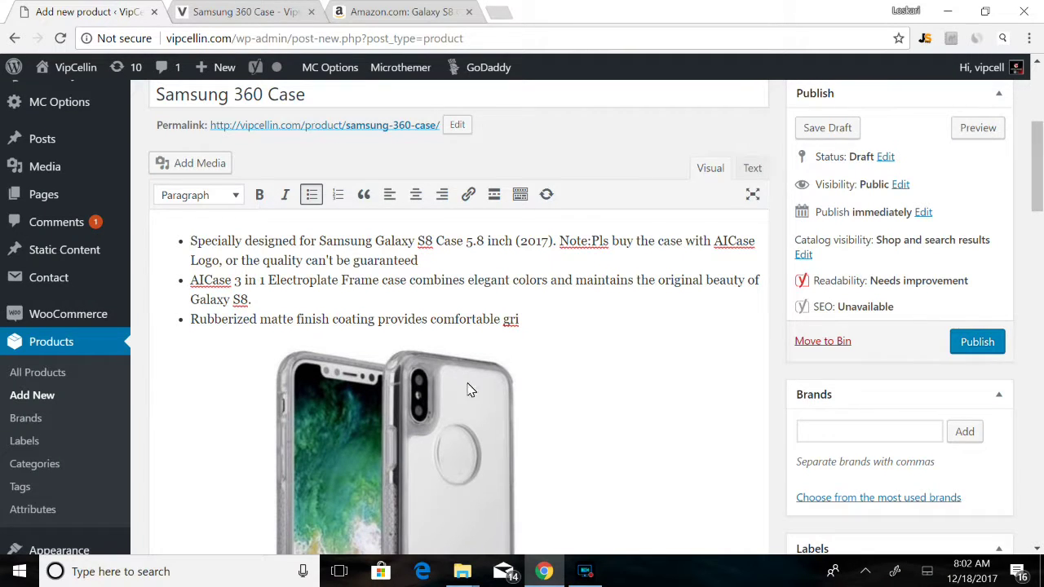
left_click(516, 414)
key("Delete")
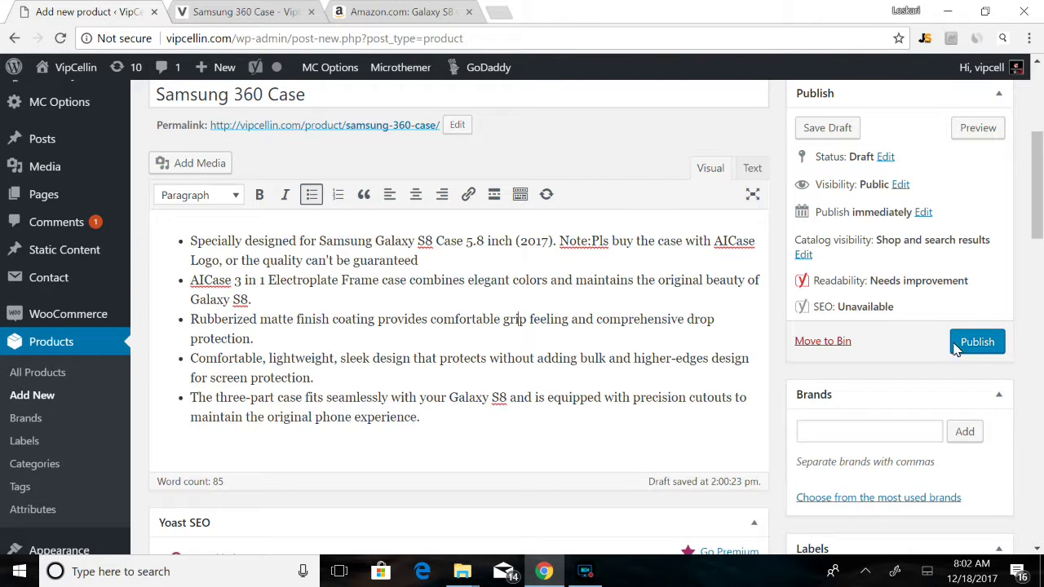
- Assign the Samsung 360 Case product to the Samsung subcategory in its product categories
left_click_drag(1037, 209, 1037, 310)
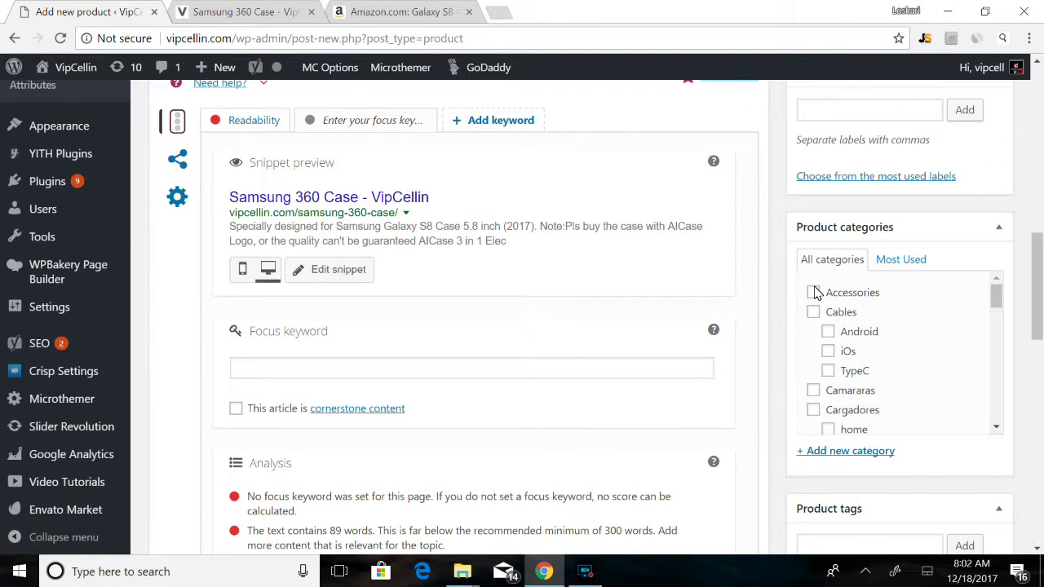
left_click_drag(1002, 300, 996, 368)
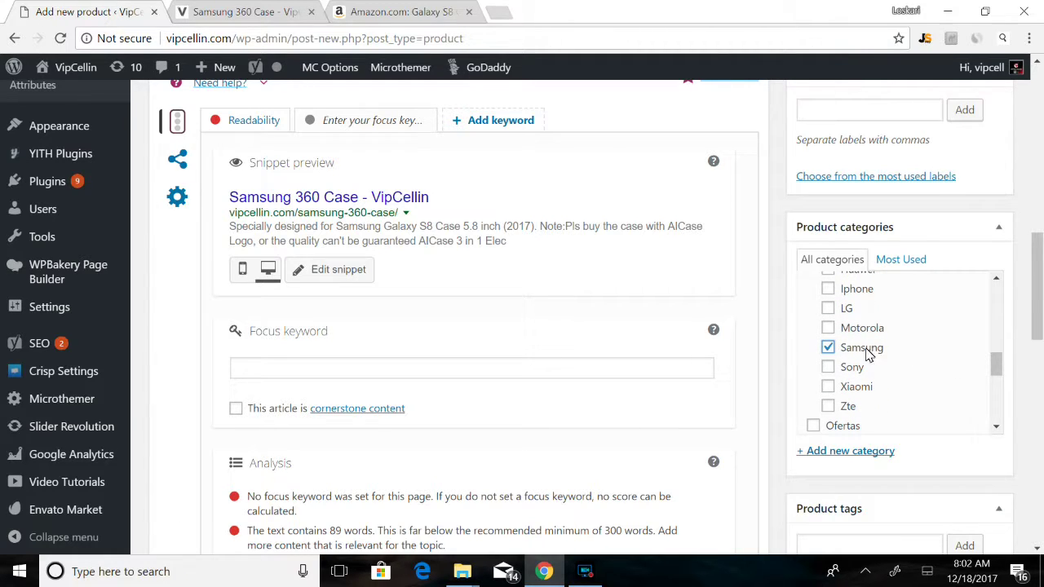
left_click_drag(1025, 324, 1027, 199)
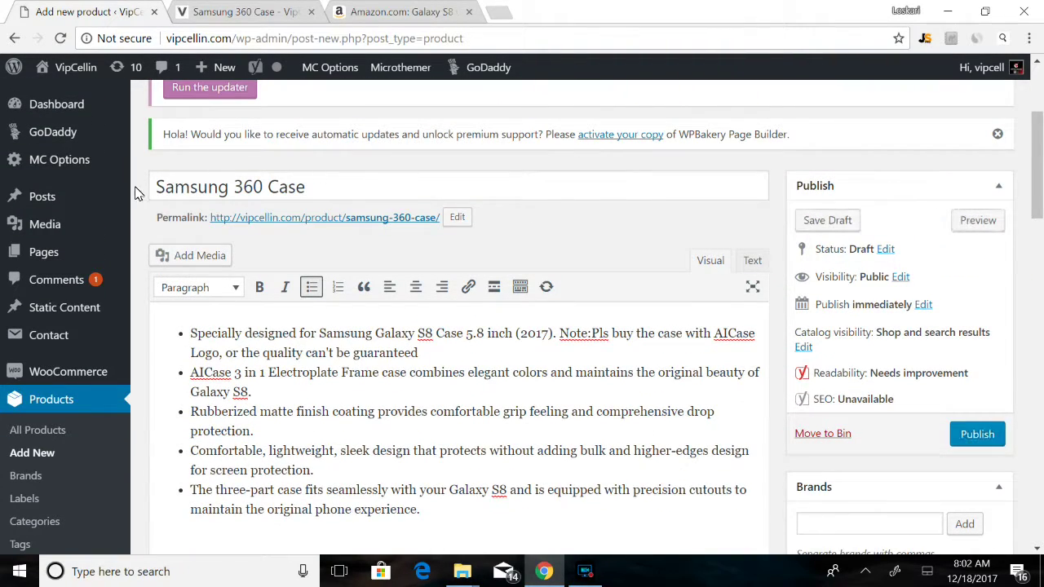
left_click_drag(158, 188, 232, 187)
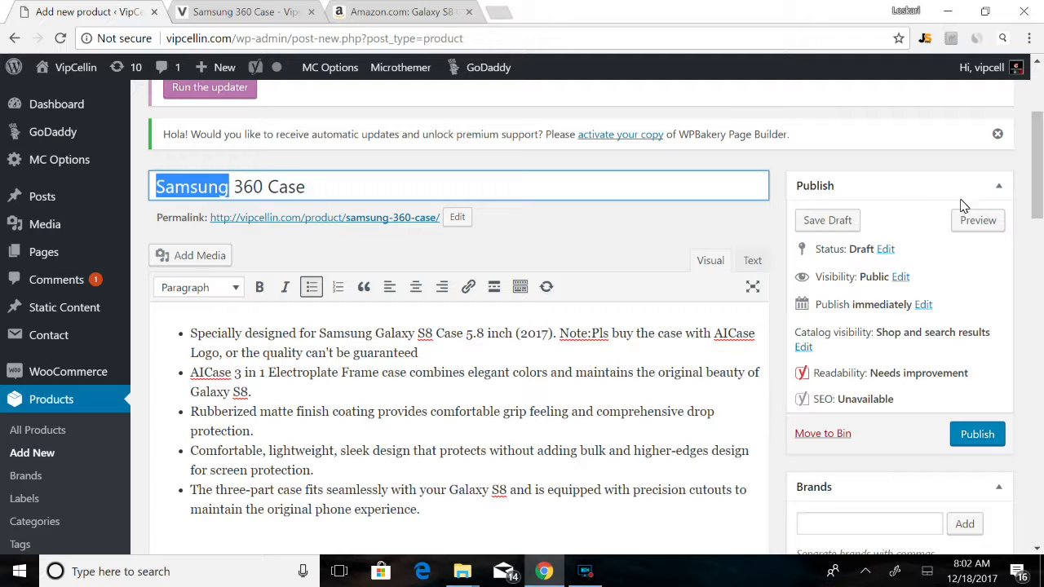
scroll(963, 206, "down", 8)
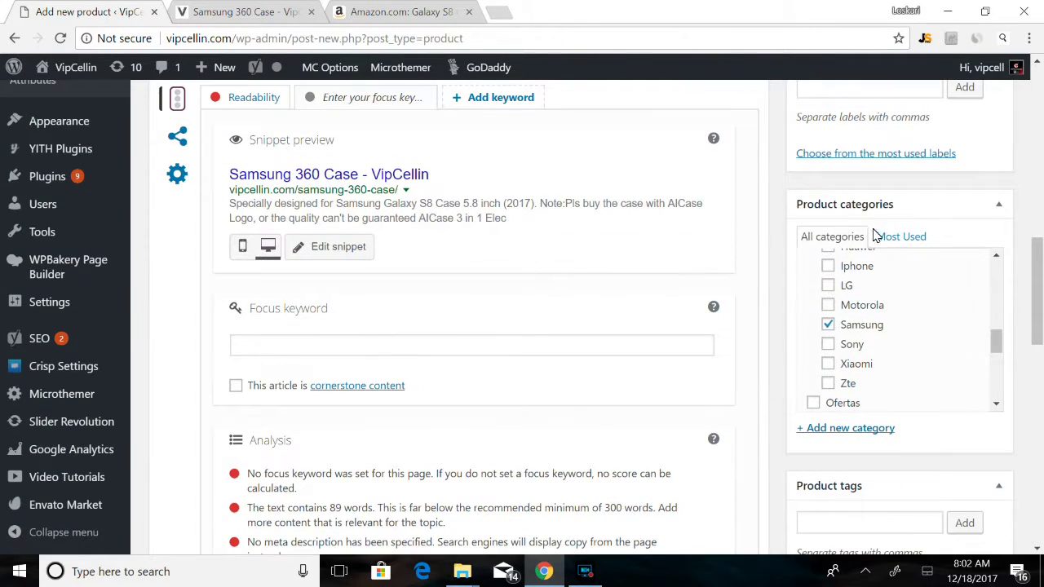
double_click(893, 207)
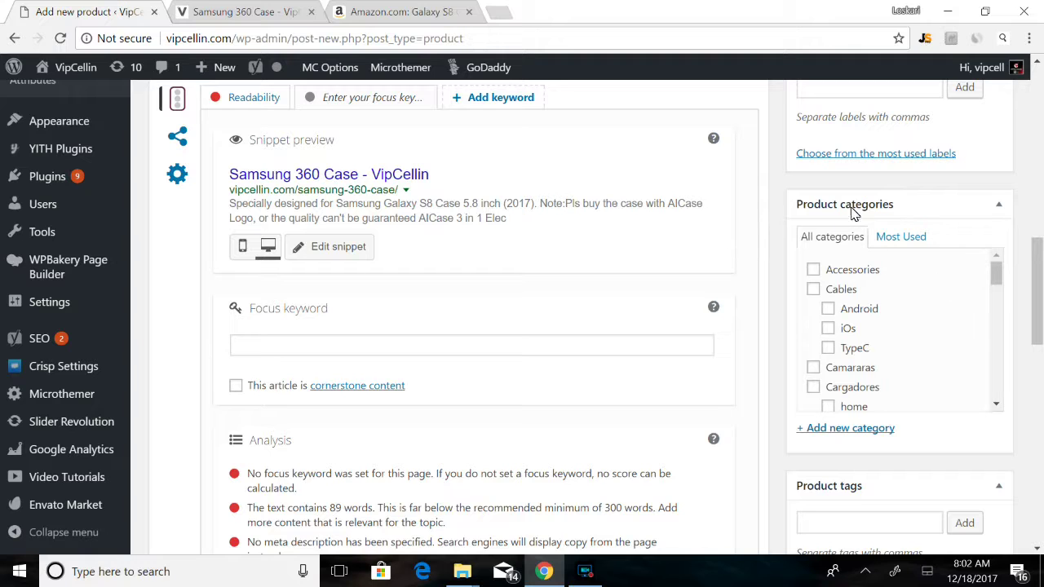
left_click_drag(999, 277, 996, 342)
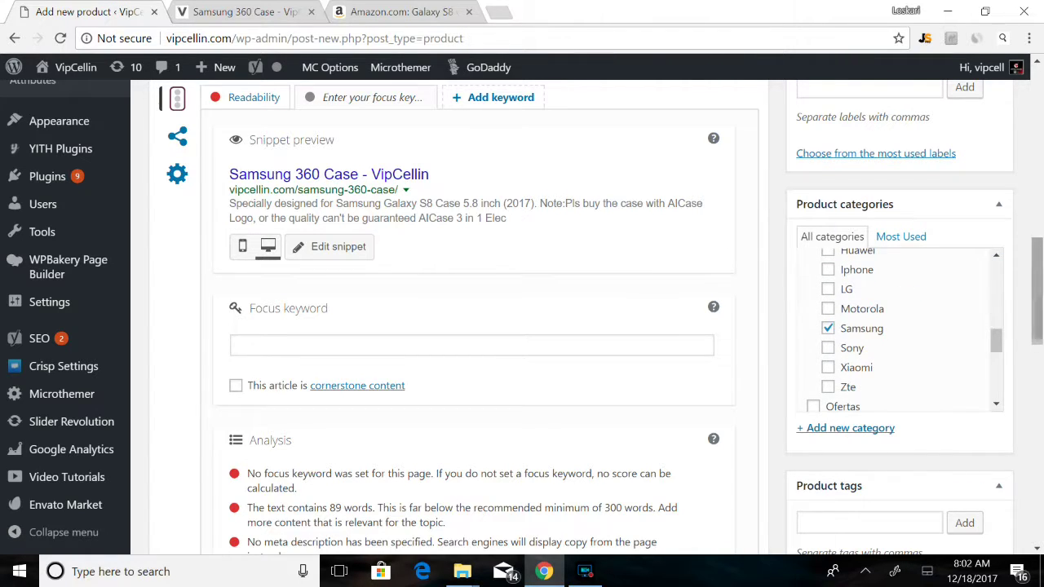
- Preview the product page and compare its displayed category with the category selected in the product form
left_click_drag(1036, 289, 1036, 175)
left_click(981, 175)
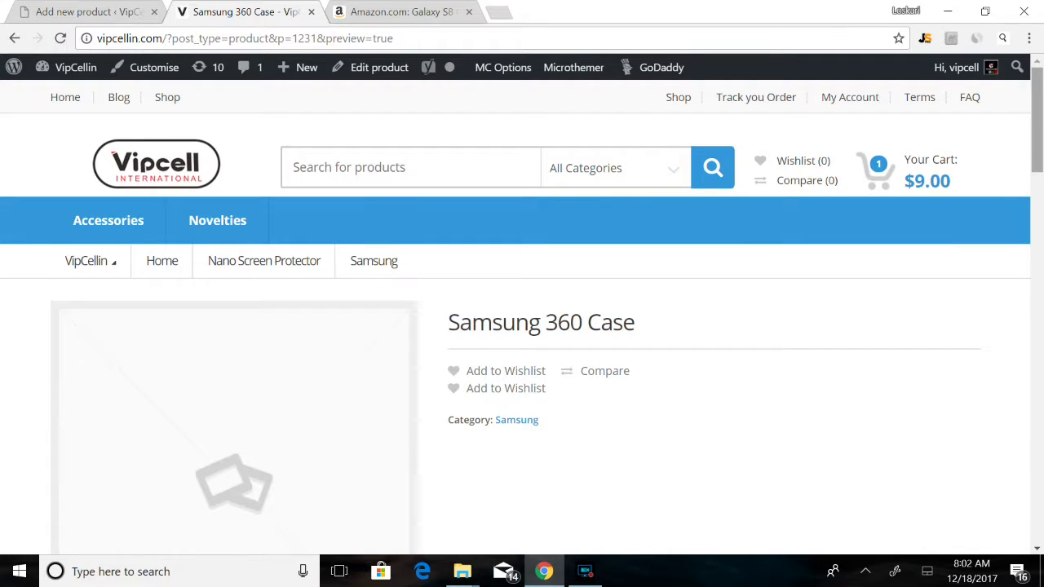
scroll(1039, 171, "down", 1)
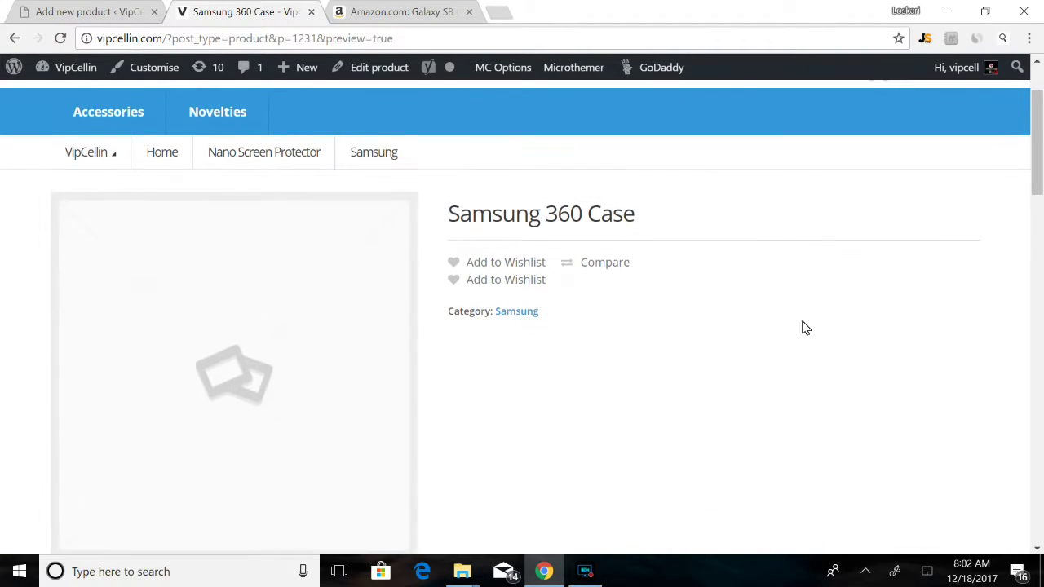
left_click_drag(463, 313, 545, 312)
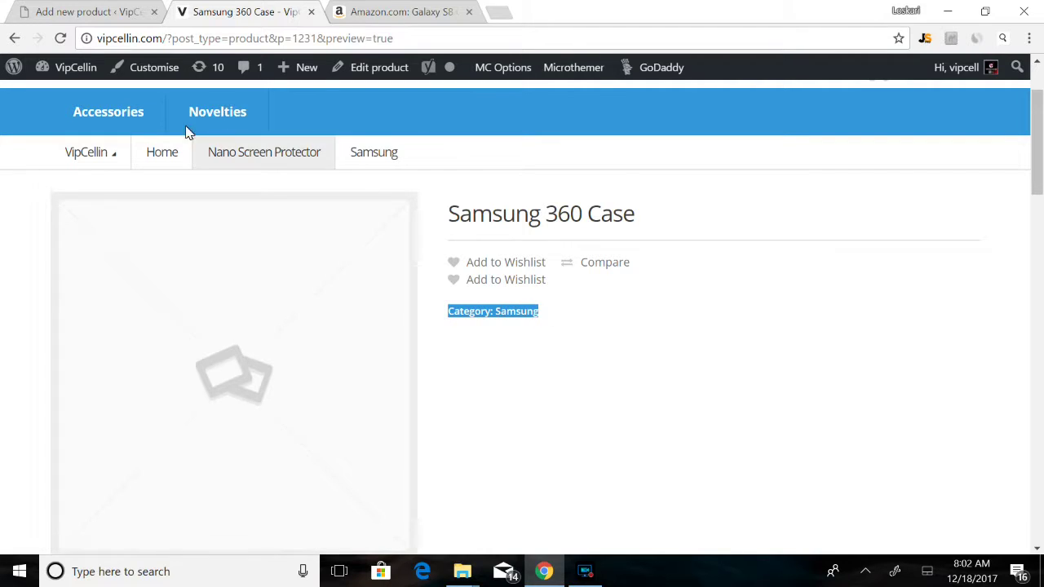
left_click(92, 10)
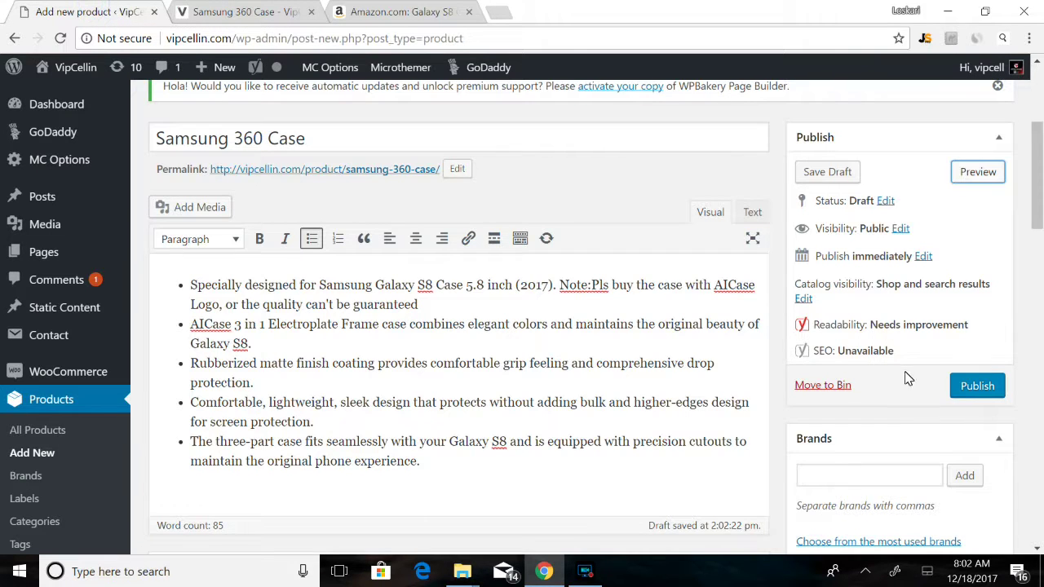
scroll(913, 351, "down", 6)
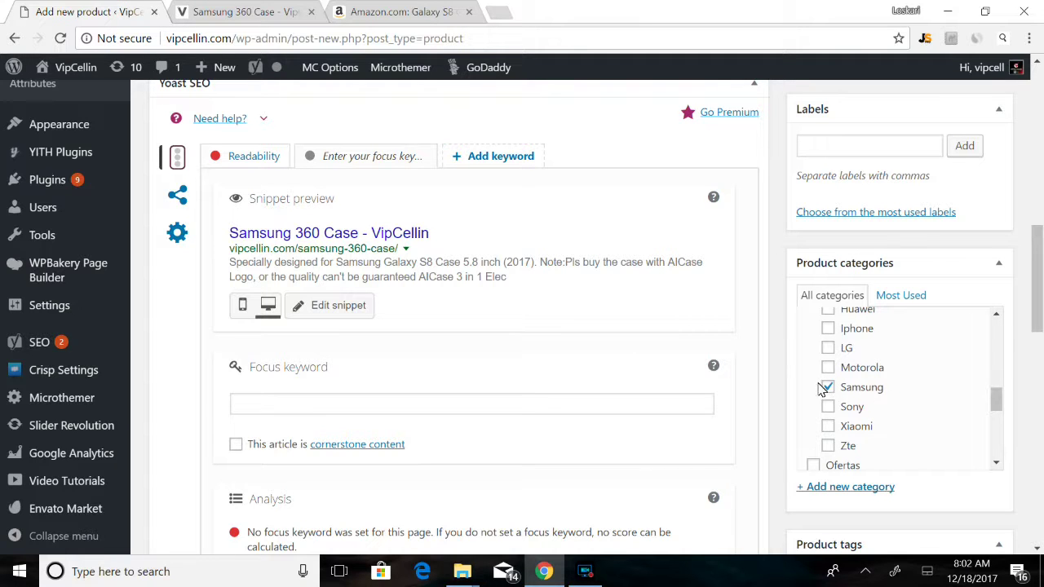
left_click(233, 13)
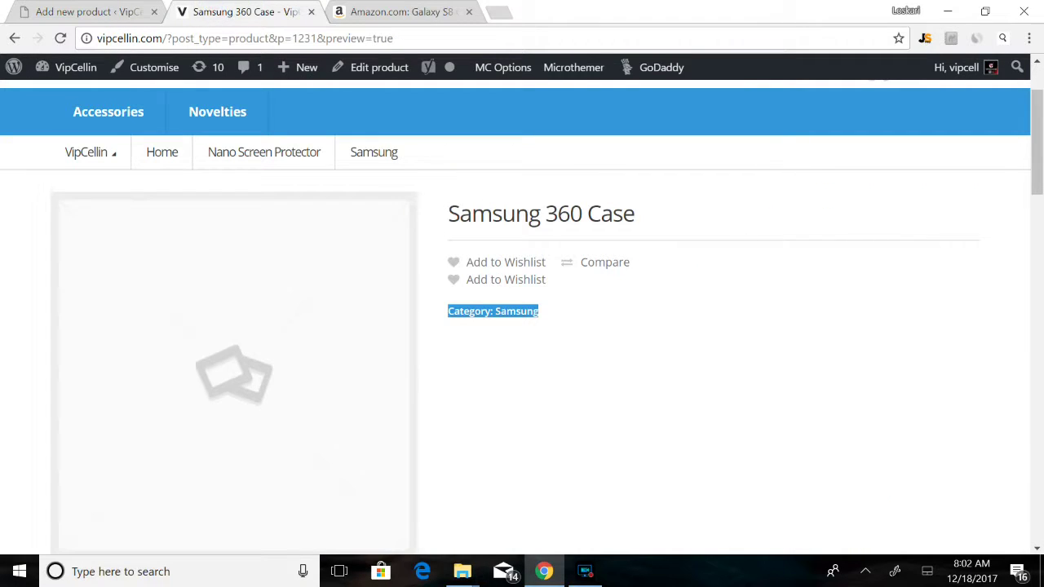
left_click(104, 9)
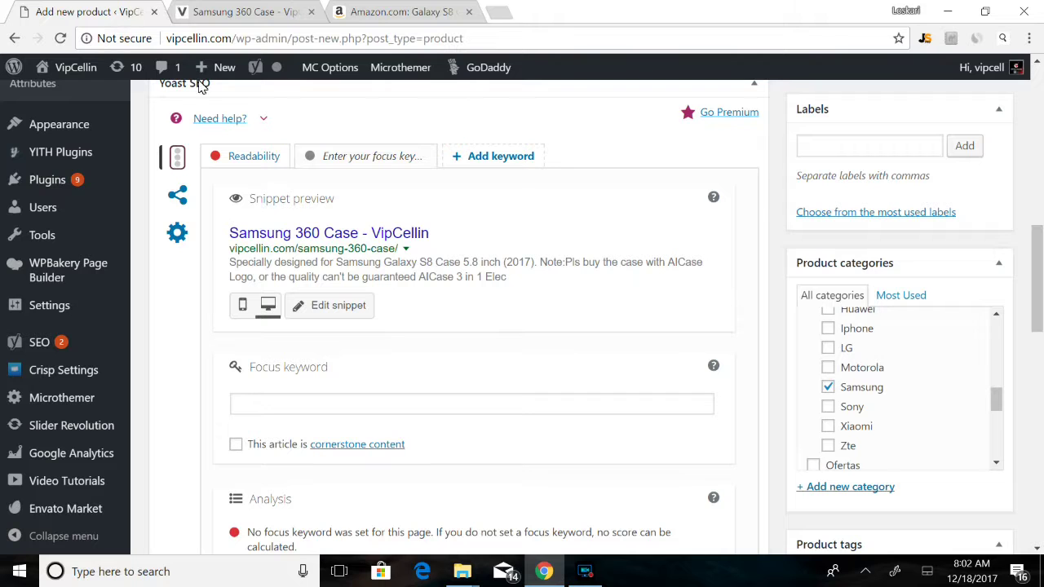
- Open the product image chooser and save the main navy blue case picture from the Amazon listing into the LoonyPrintz Modified PIctures folder
left_click_drag(1038, 295, 979, 380)
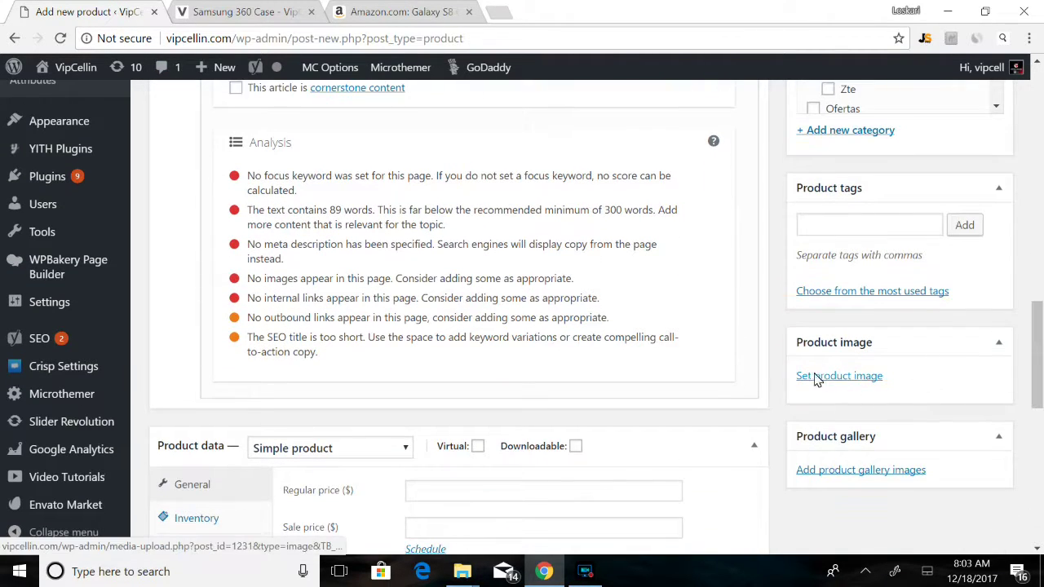
left_click(841, 377)
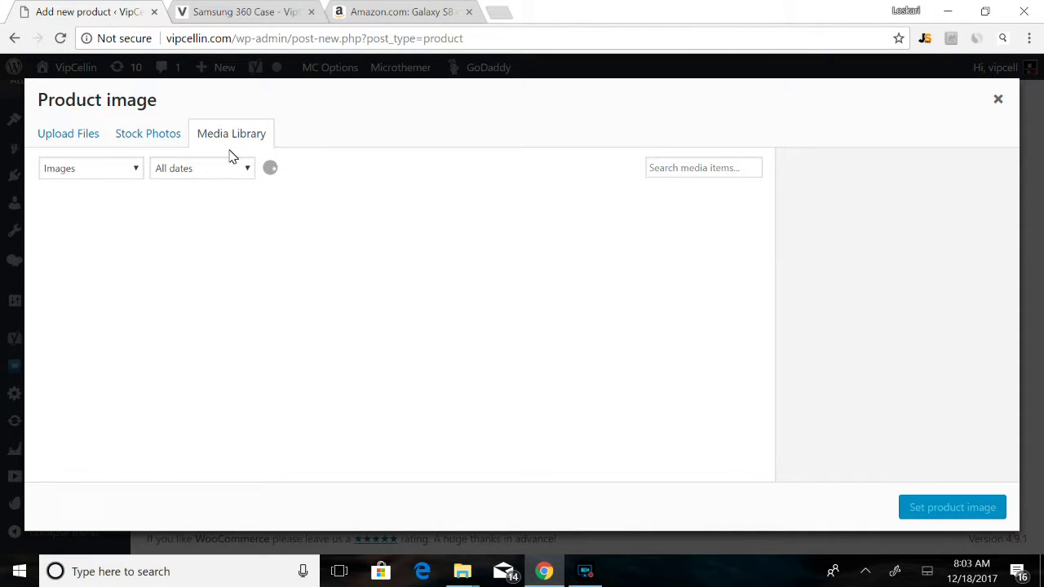
left_click(383, 12)
scroll(227, 223, "up", 3)
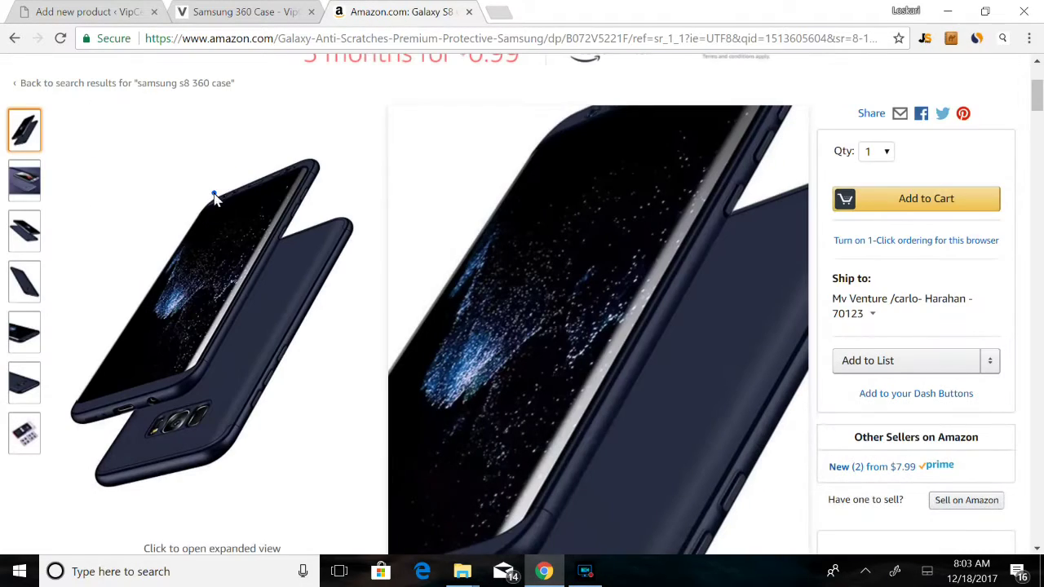
left_click(241, 233)
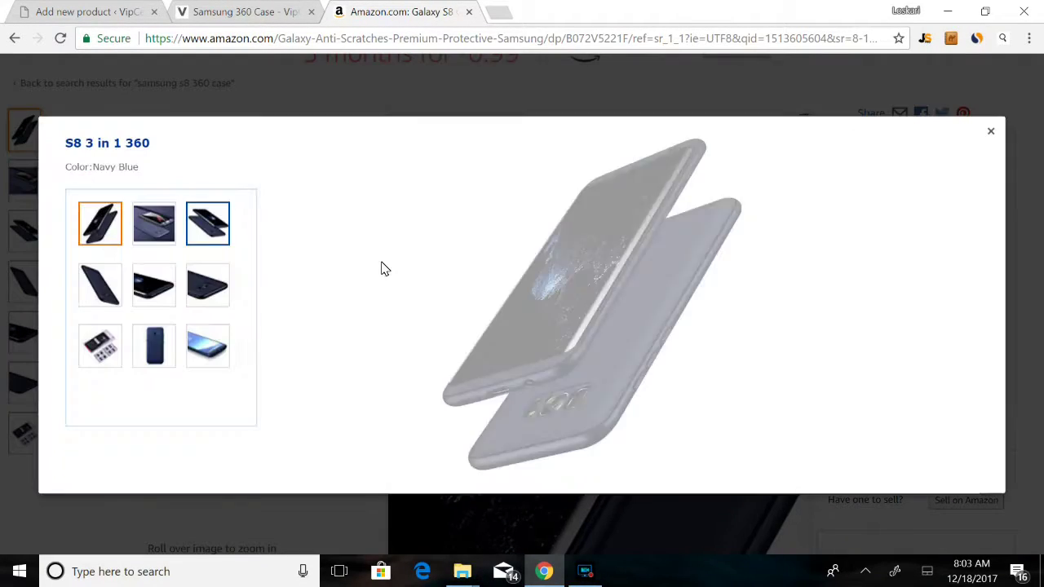
right_click(532, 289)
left_click(558, 312)
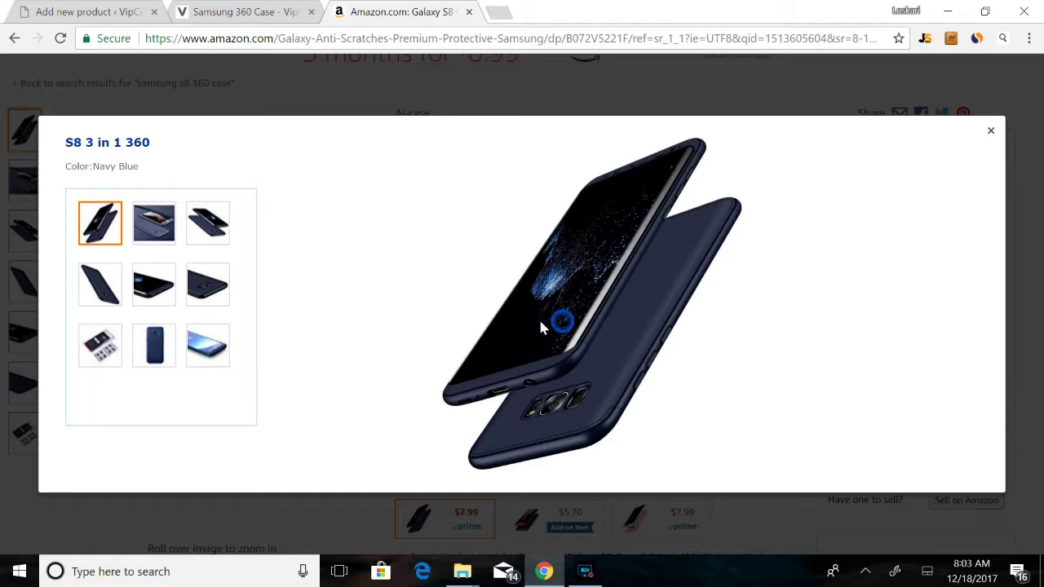
scroll(339, 334, "down", 3)
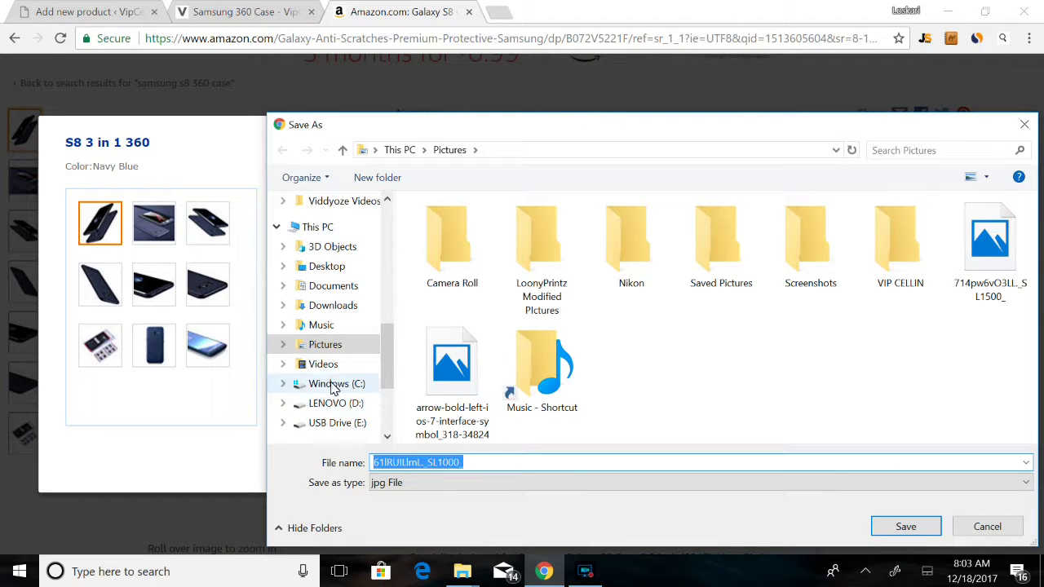
left_click(325, 346)
left_click(531, 275)
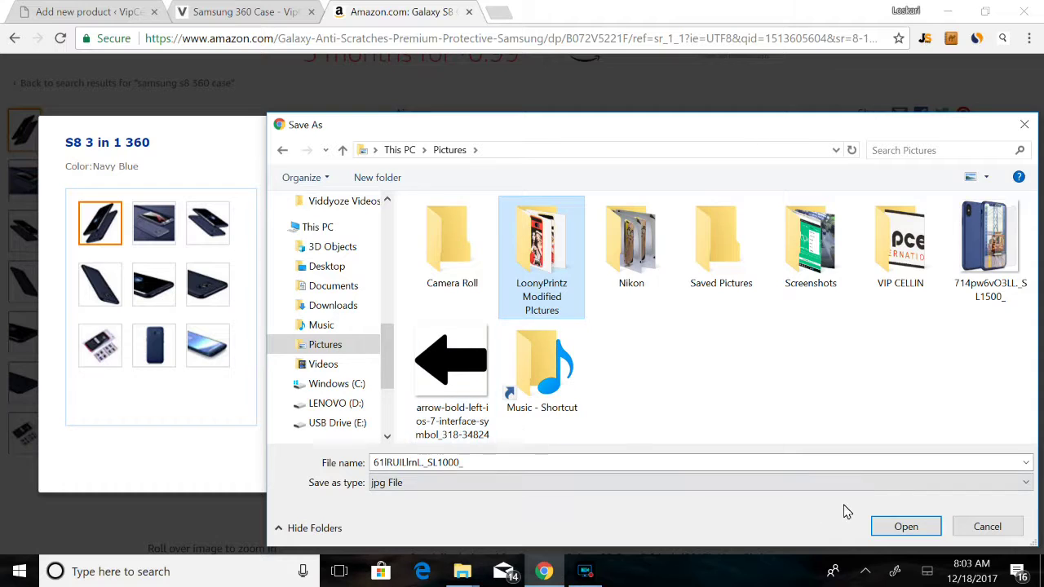
left_click(903, 527)
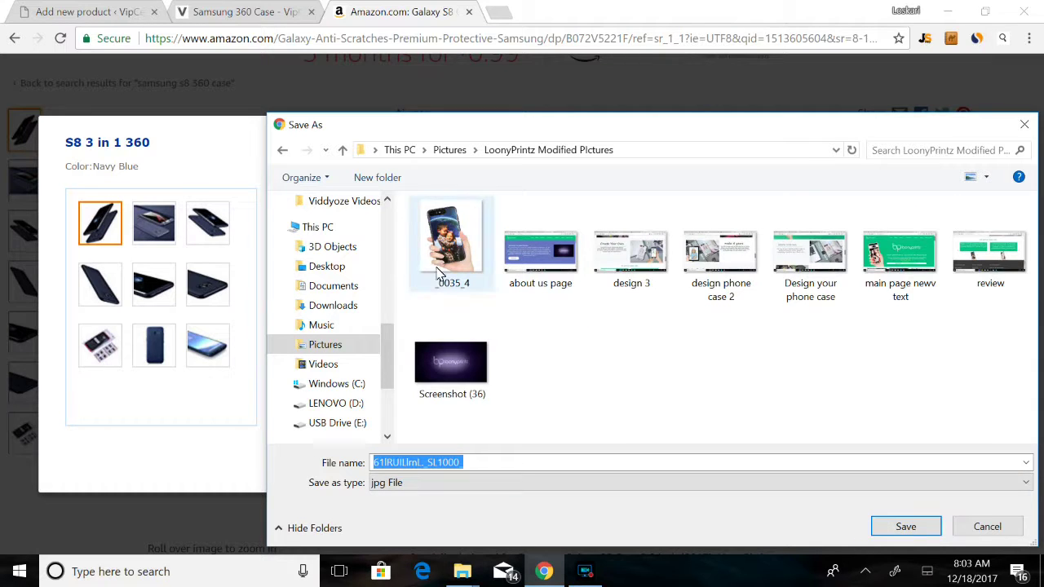
left_click(881, 528)
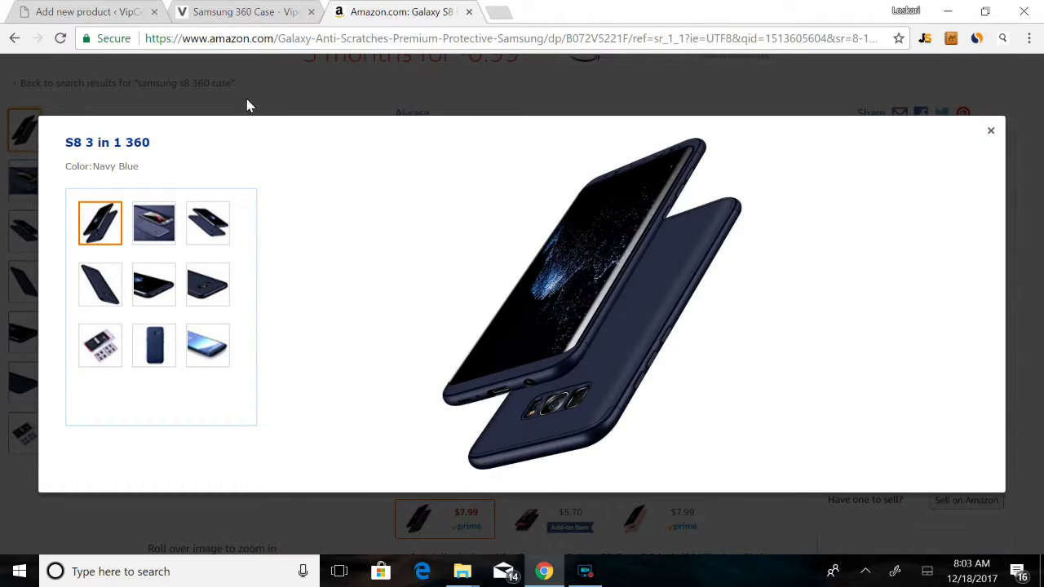
- Upload 61lRUILlrnL._SL1000_.jpg from the LoonyPrintz Modified PIctures folder and set it as the product image
left_click(58, 10)
left_click(56, 135)
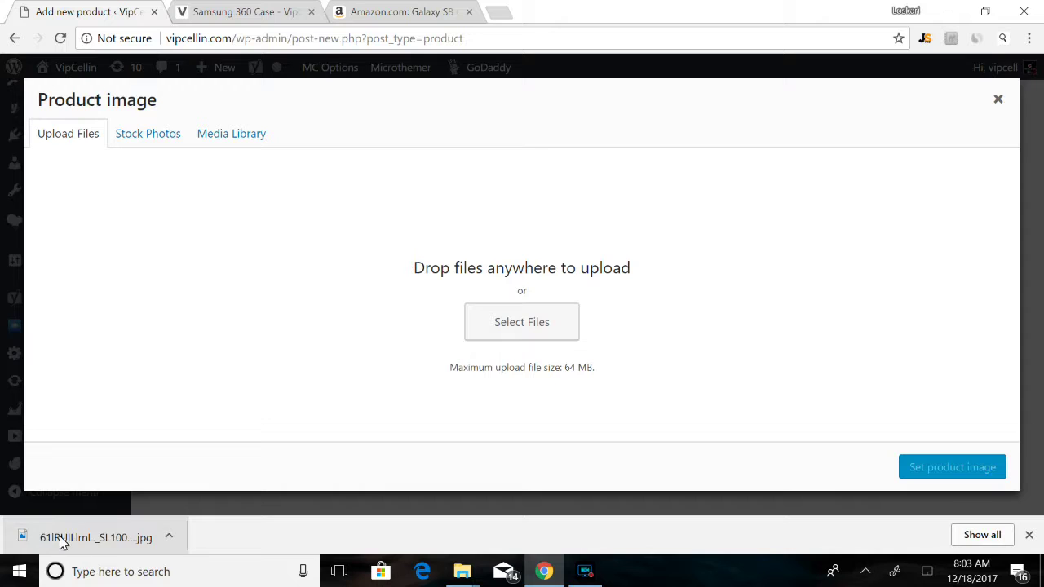
left_click(494, 322)
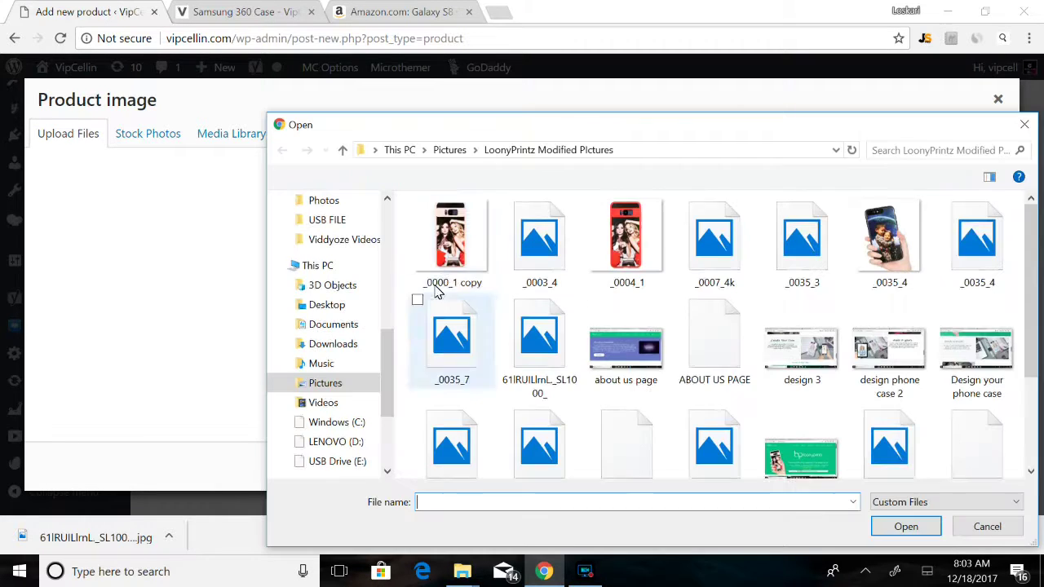
left_click(287, 383)
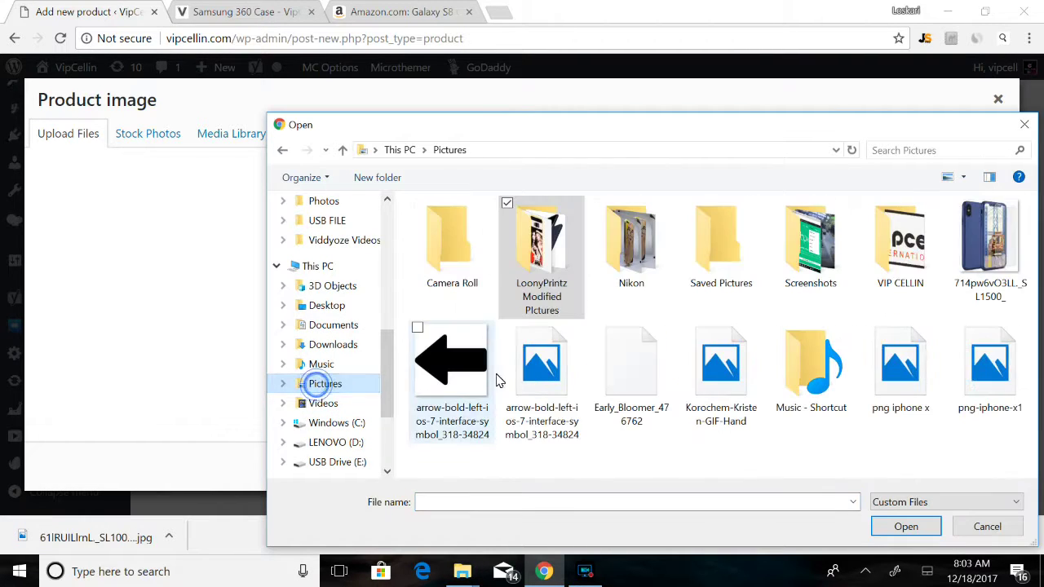
double_click(544, 285)
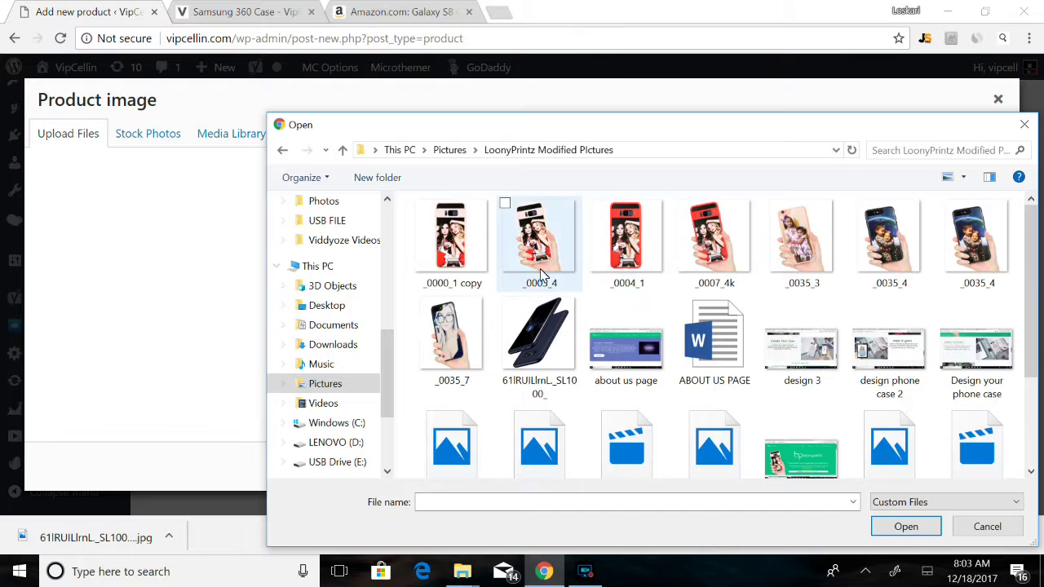
double_click(539, 330)
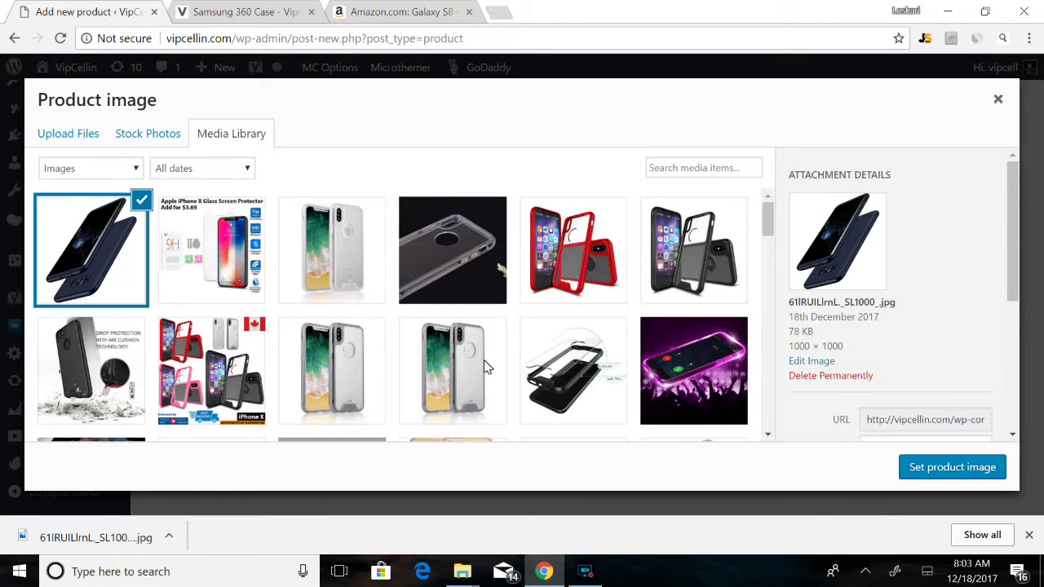
left_click(142, 201)
left_click(147, 210)
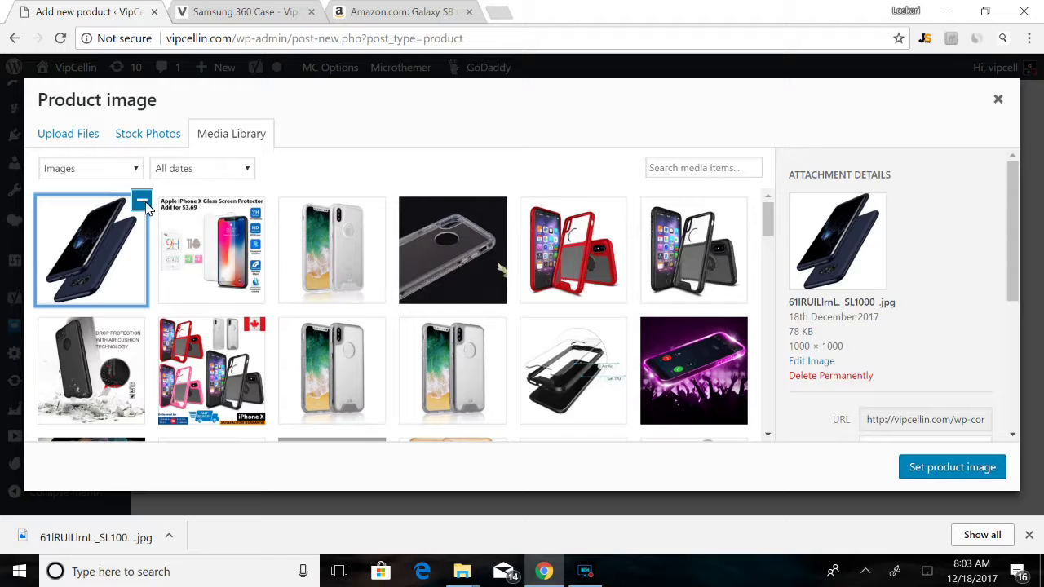
left_click(952, 475)
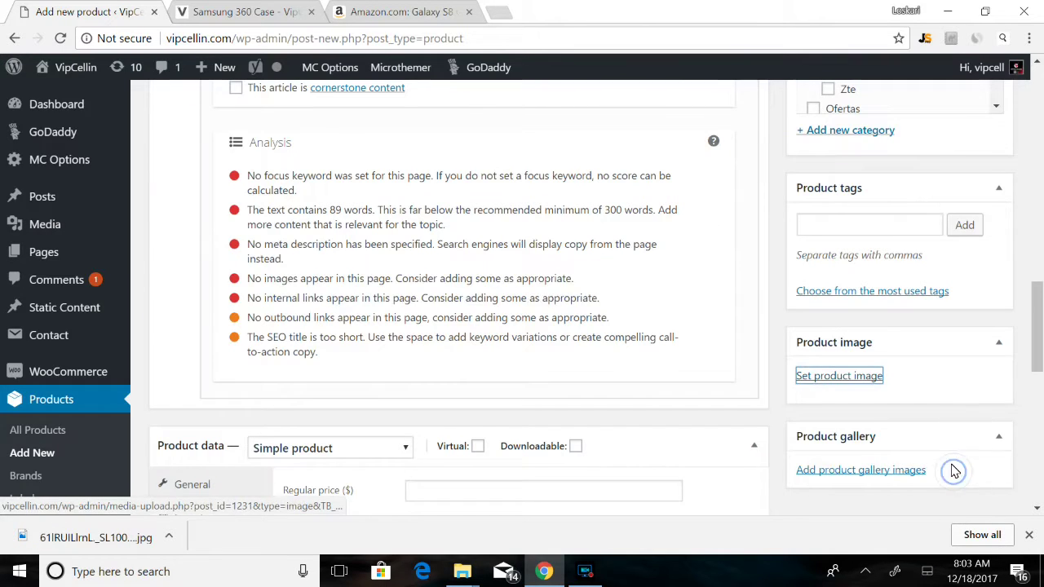
- Examine the product image thumbnail and its update and removal options, and return to the publishing options of the product form
scroll(1040, 373, "down", 3)
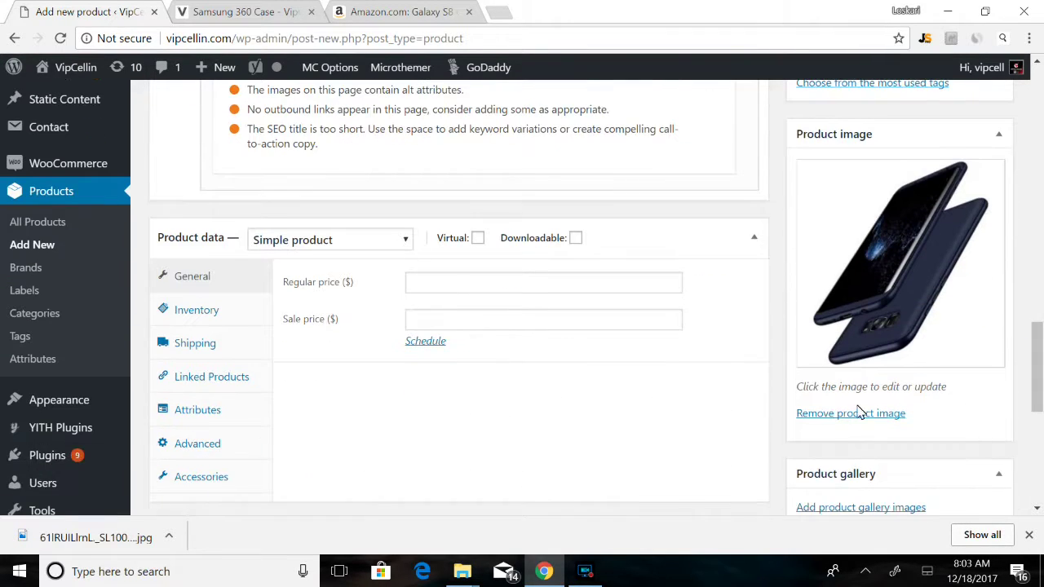
left_click_drag(801, 392, 955, 404)
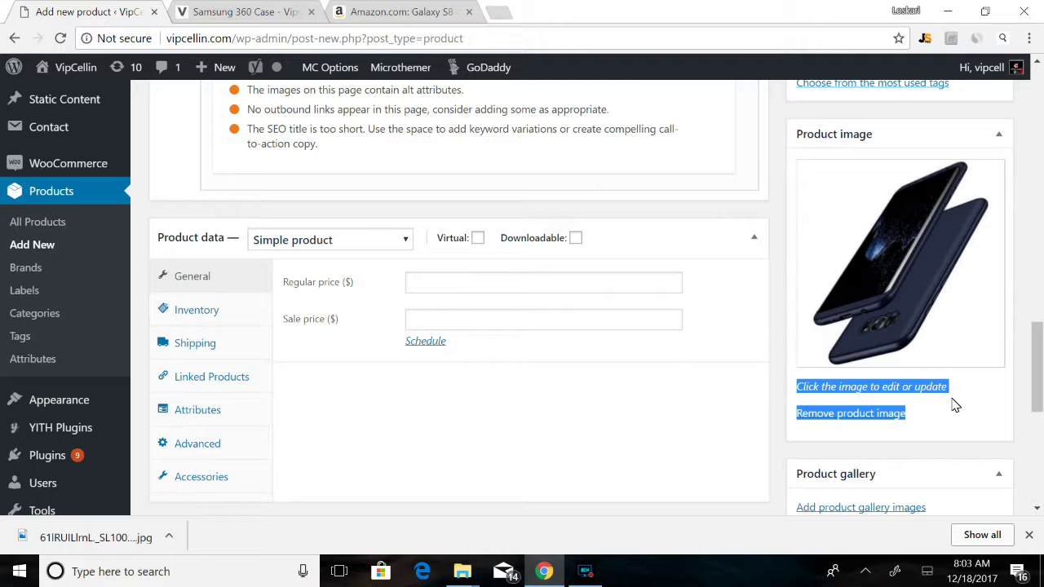
left_click(933, 412)
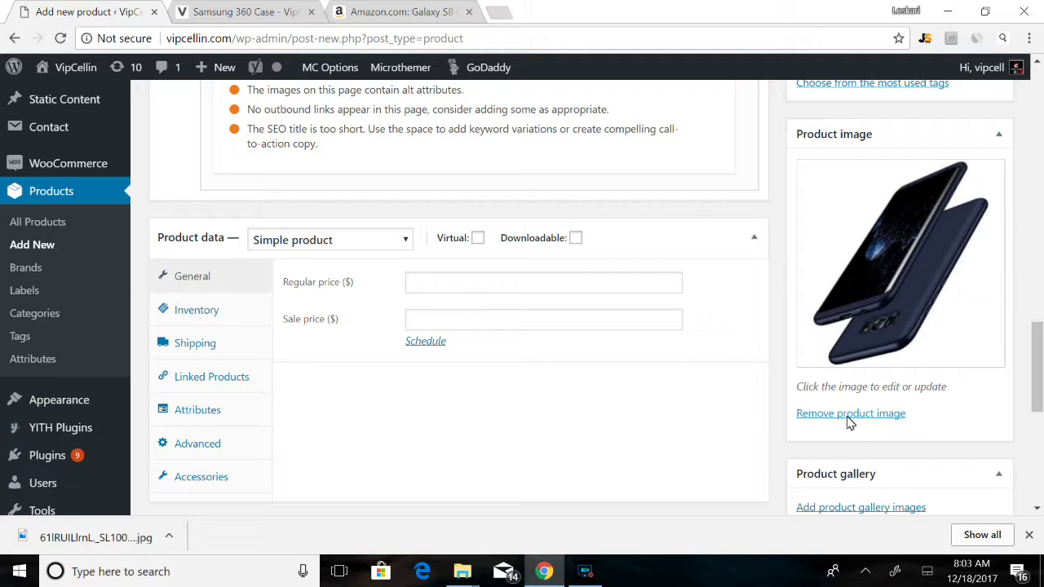
scroll(1039, 329, "up", 1)
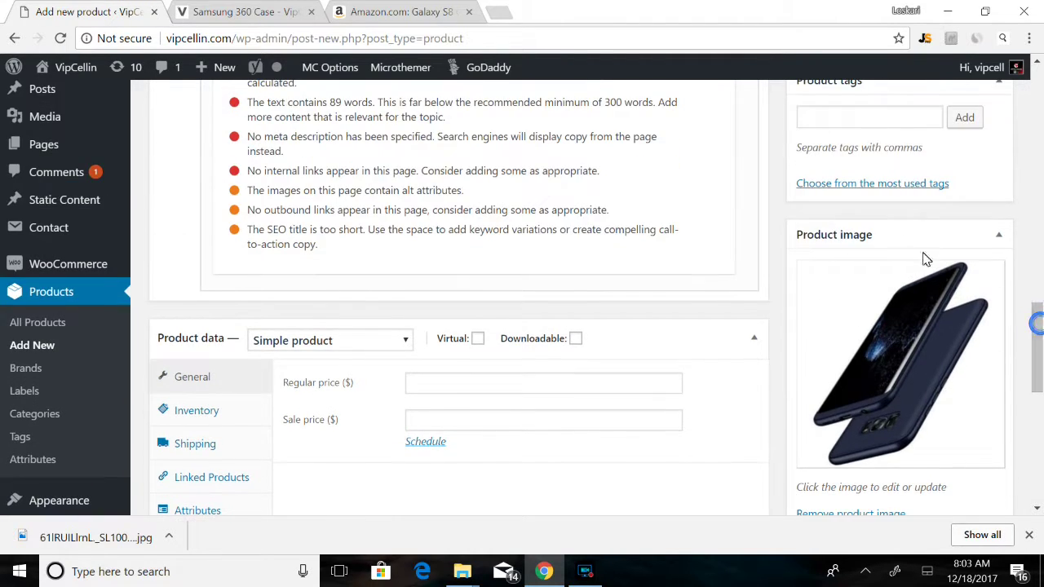
left_click_drag(882, 236, 840, 242)
scroll(1024, 304, "up", 10)
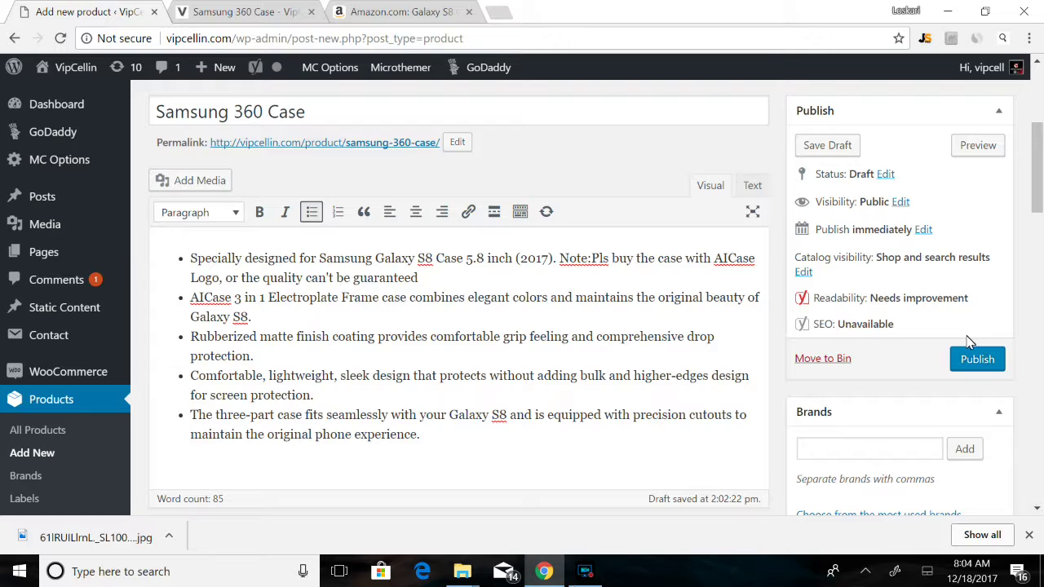
- Publish the Samsung 360 Case product and preview its page to check the product image and category
left_click(981, 360)
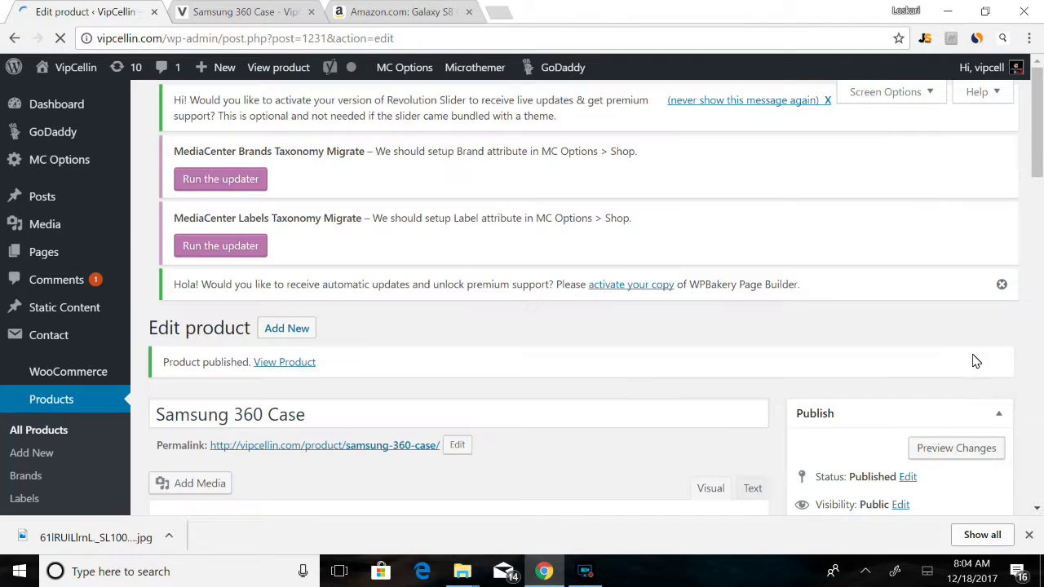
scroll(1034, 173, "down", 1)
scroll(1034, 173, "down", 4)
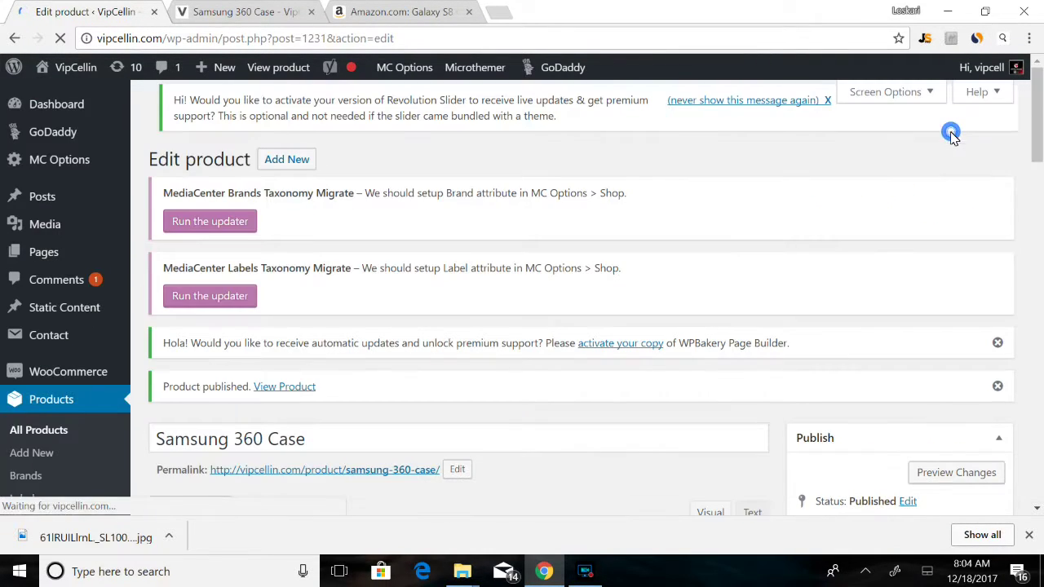
scroll(1038, 227, "down", 5)
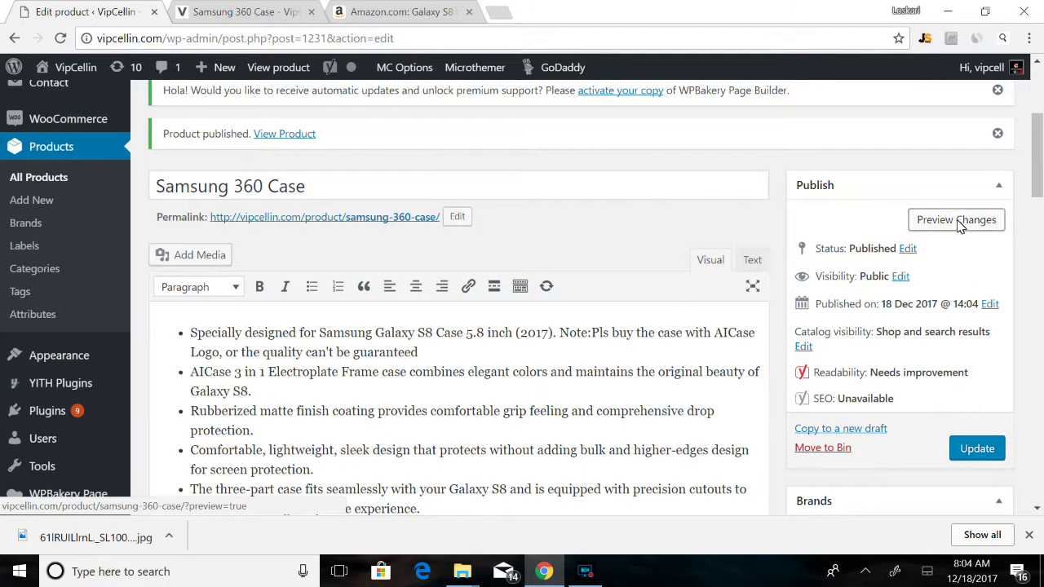
left_click(957, 221)
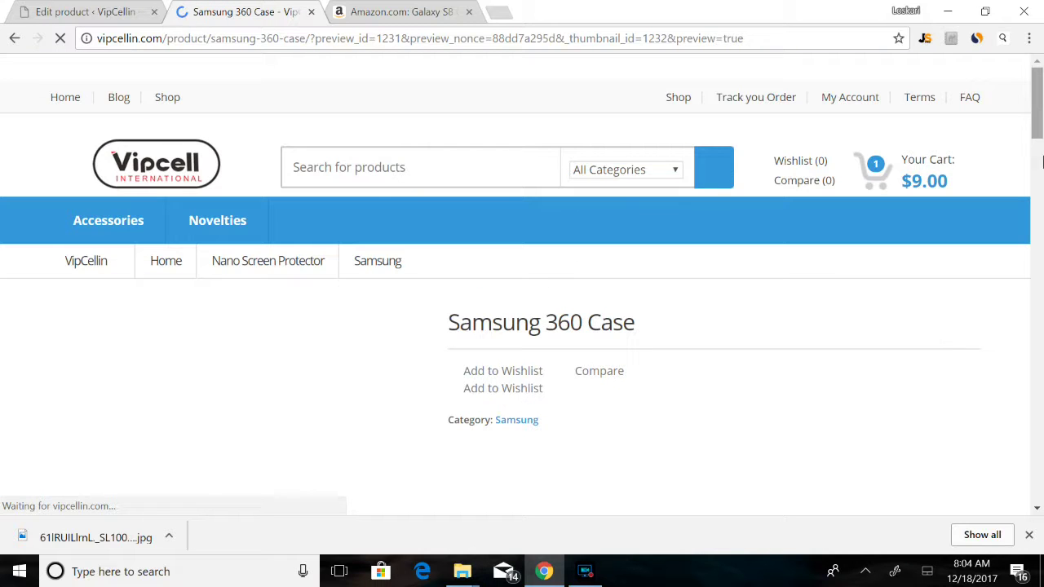
scroll(743, 198, "down", 3)
scroll(744, 198, "up", 1)
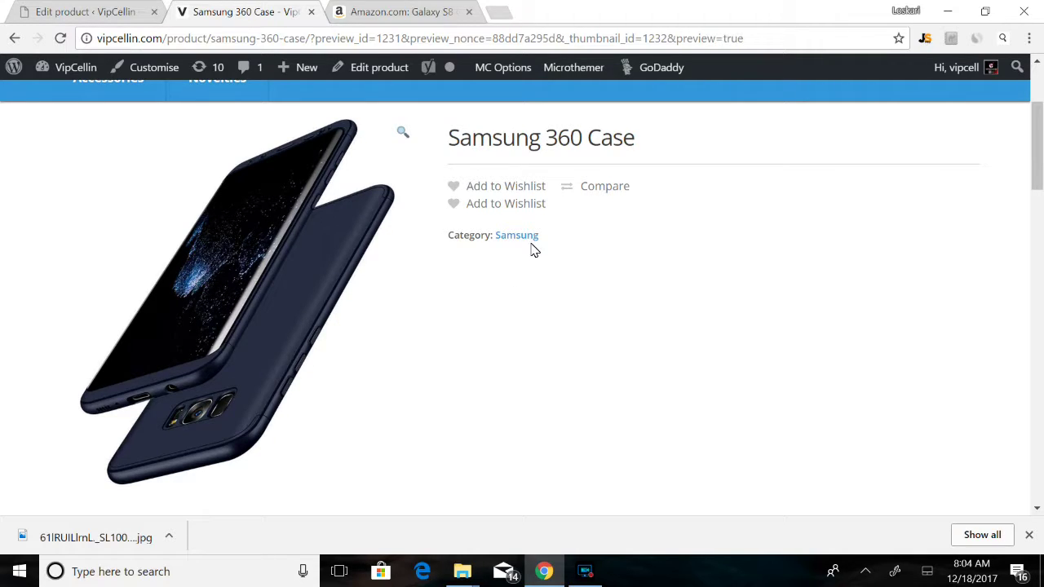
scroll(1037, 147, "down", 2)
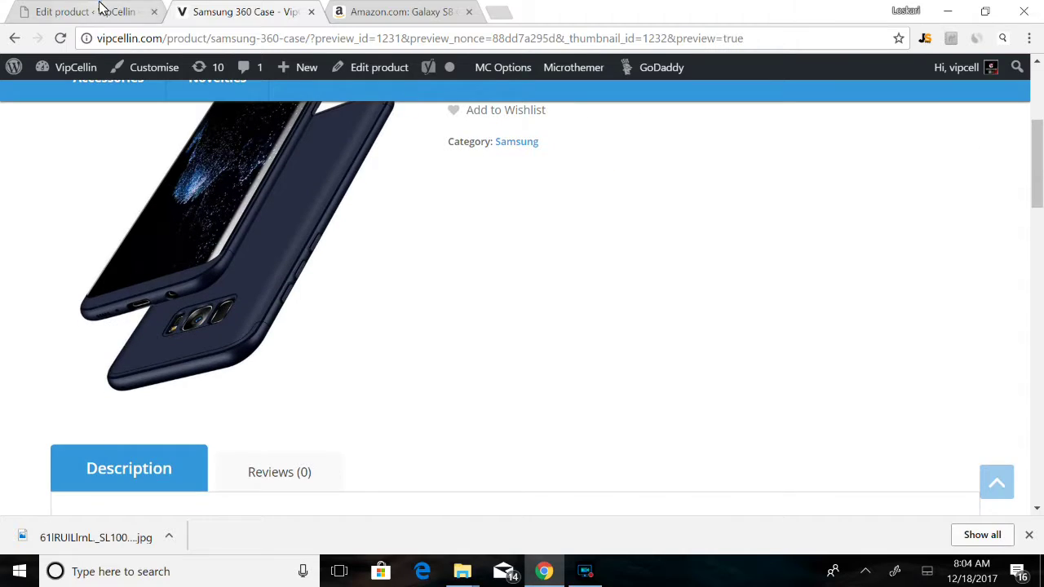
- Add the Apple iPhone X glass screen protector image s-l1600-7-7.jpg from the media library to the product gallery
left_click(99, 10)
scroll(1037, 204, "down", 7)
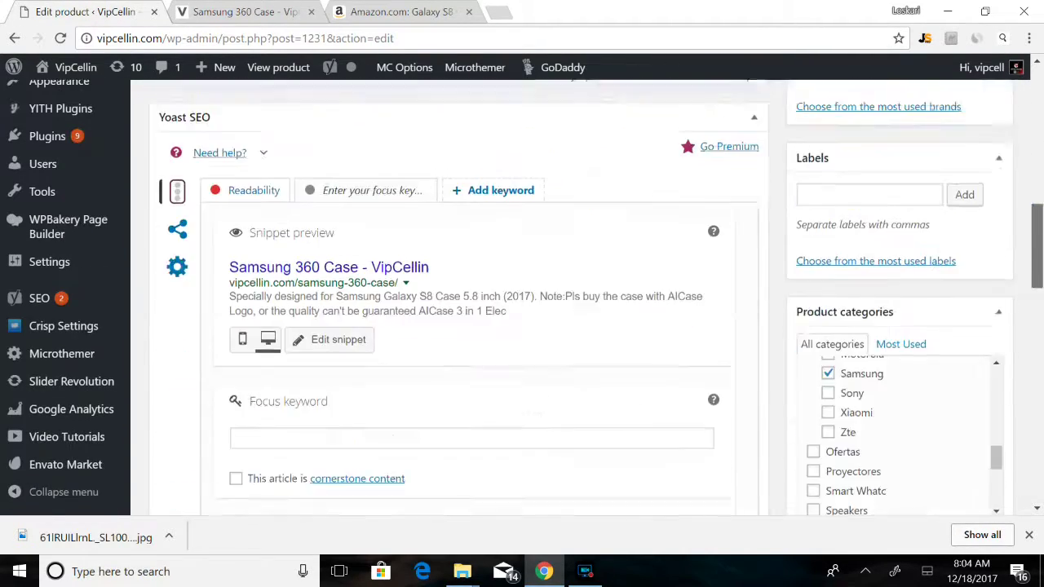
scroll(1008, 470, "down", 9)
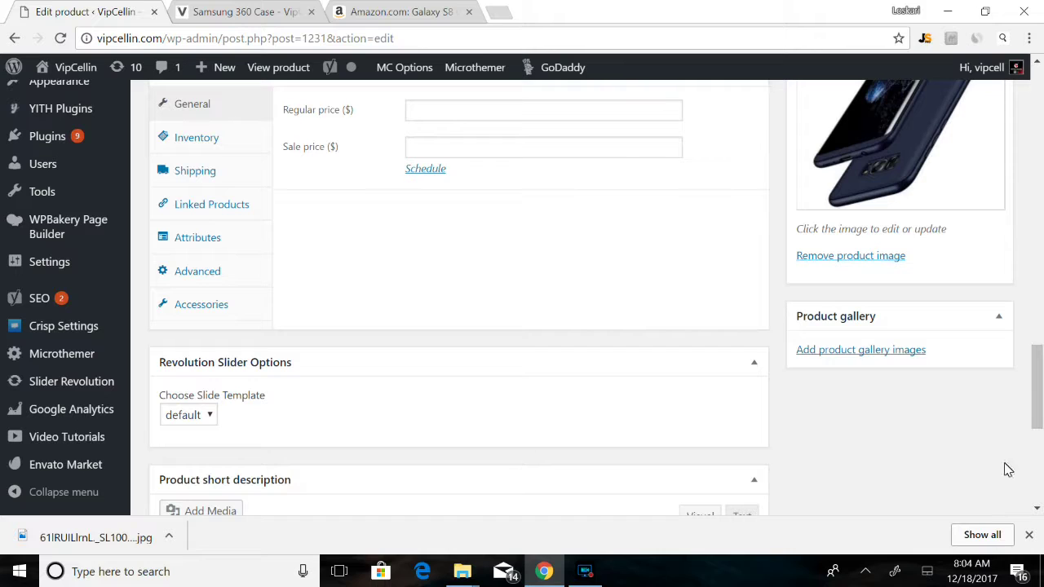
left_click(862, 354)
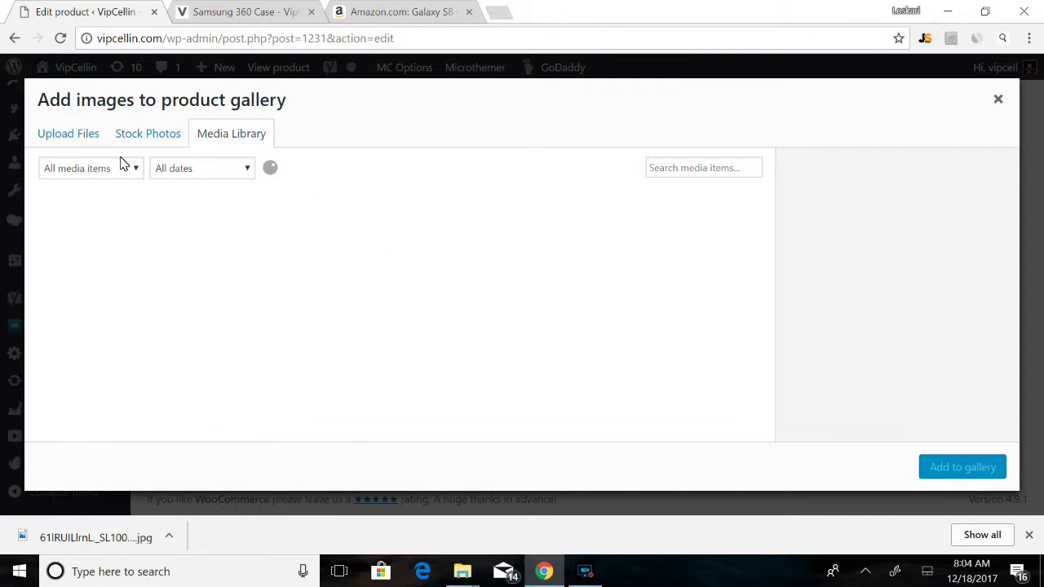
left_click(183, 212)
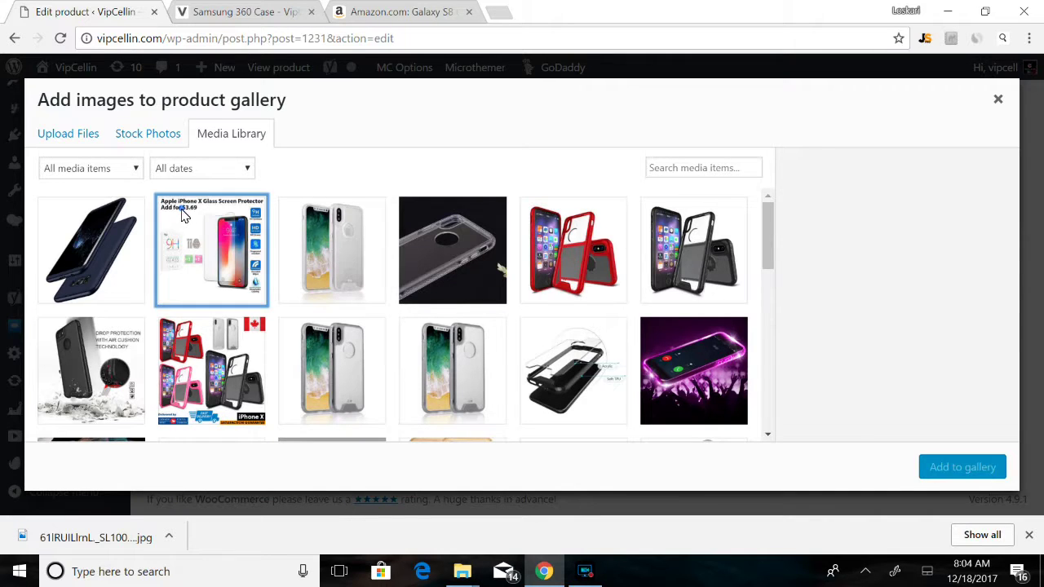
left_click(373, 229)
left_click(351, 229)
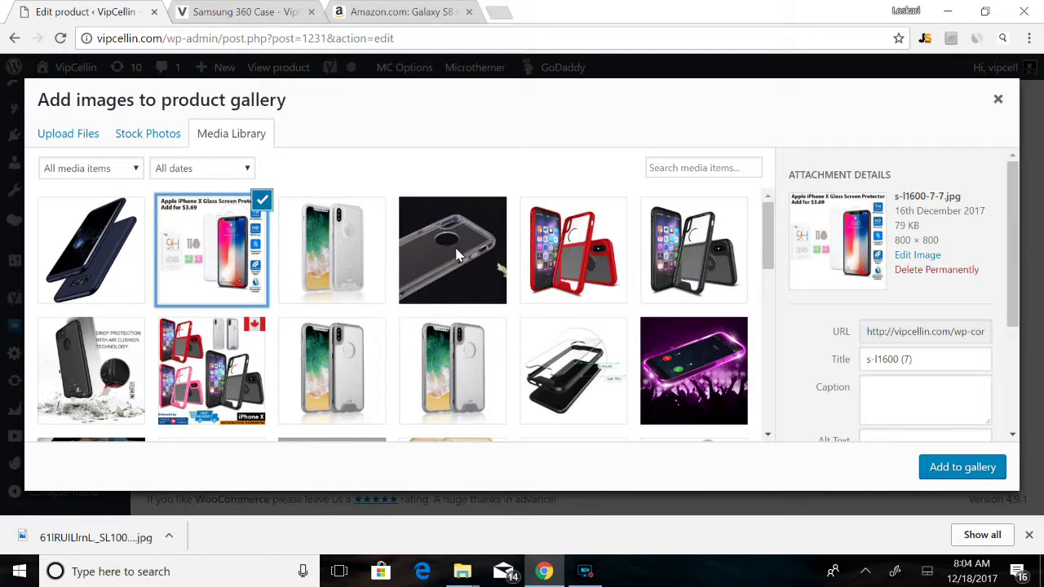
left_click(956, 468)
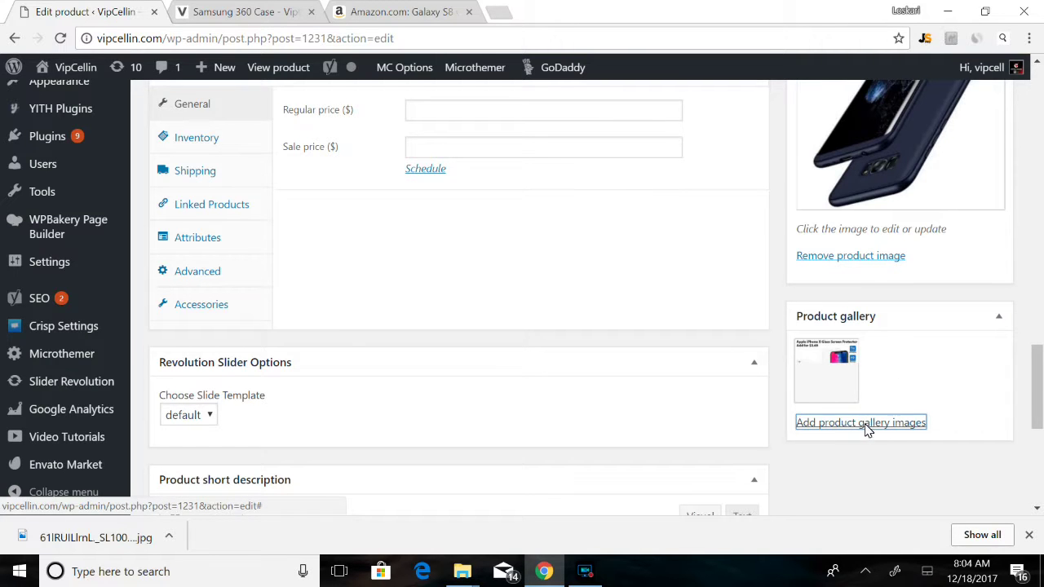
- Add the clear iPhone case image s-l1600-6-9.jpg and the clear case close-up on a black background to the product gallery
left_click(867, 427)
left_click(346, 253)
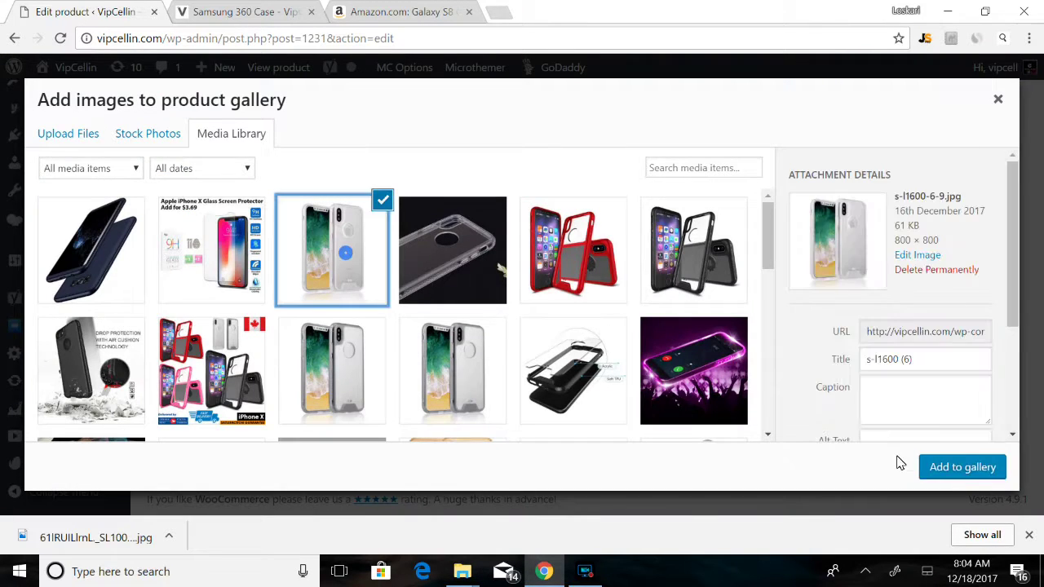
left_click(955, 469)
left_click(904, 422)
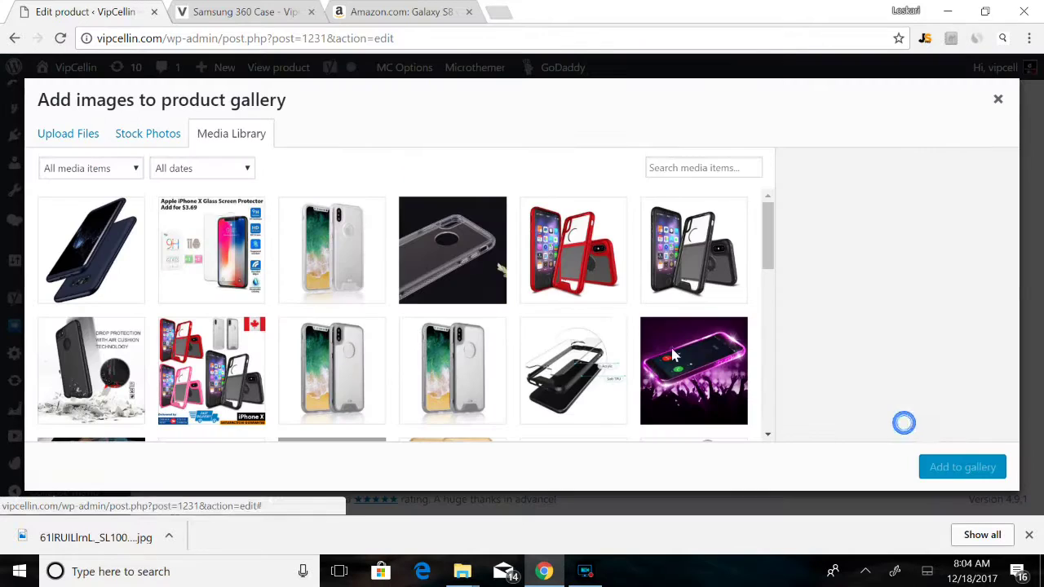
left_click(418, 247)
left_click(962, 469)
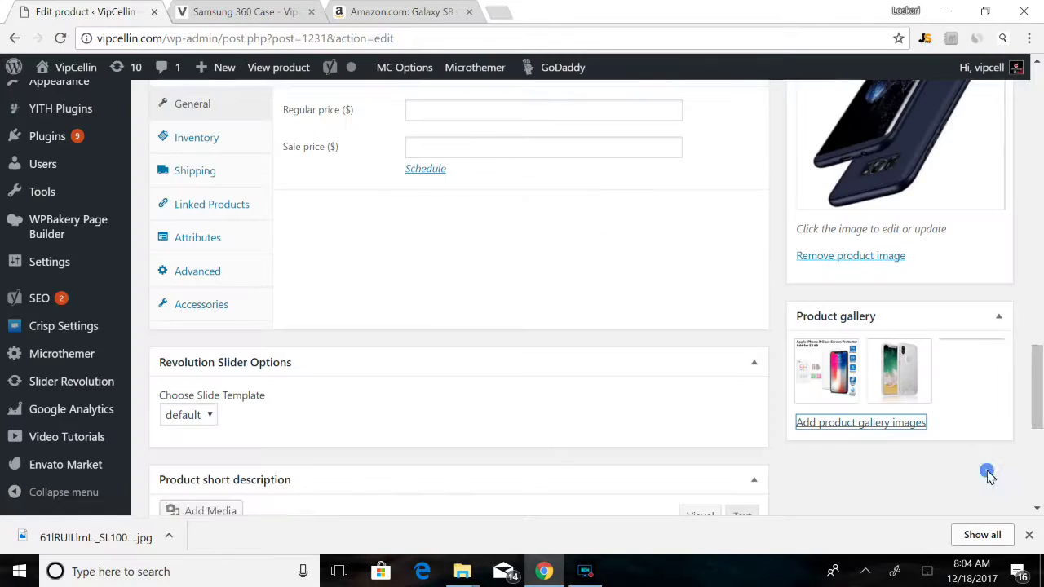
scroll(949, 379, "down", 1)
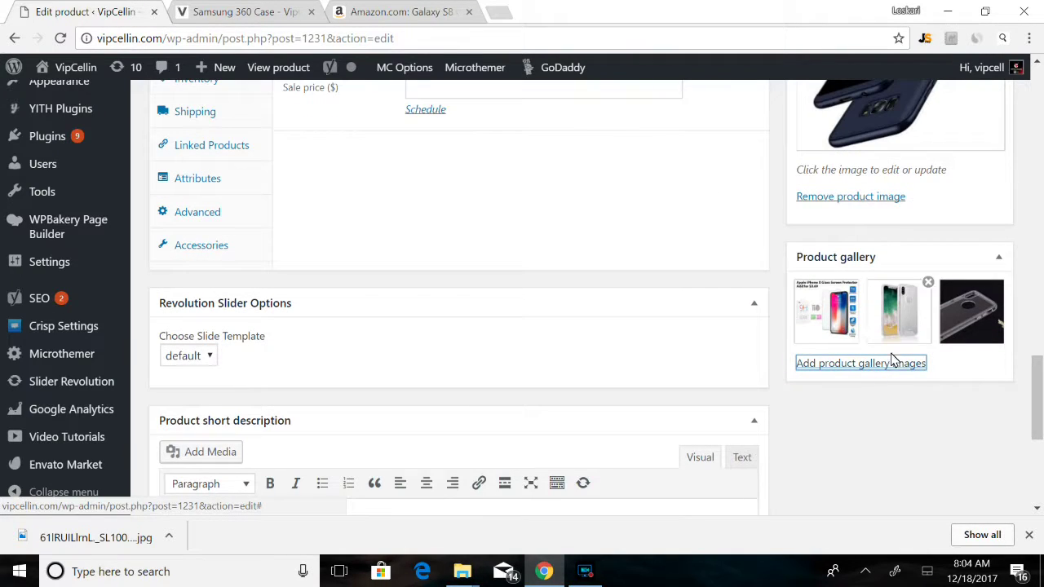
- Preview the product changes and examine the page's image area and description for the added gallery pictures
left_click_drag(1037, 376, 1031, 141)
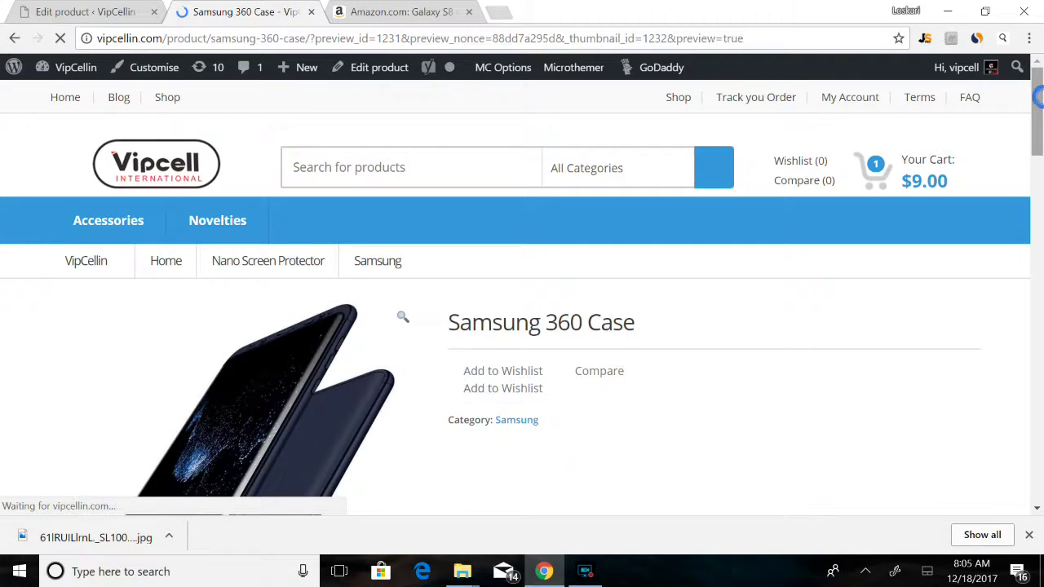
scroll(1034, 130, "down", 4)
scroll(372, 212, "up", 3)
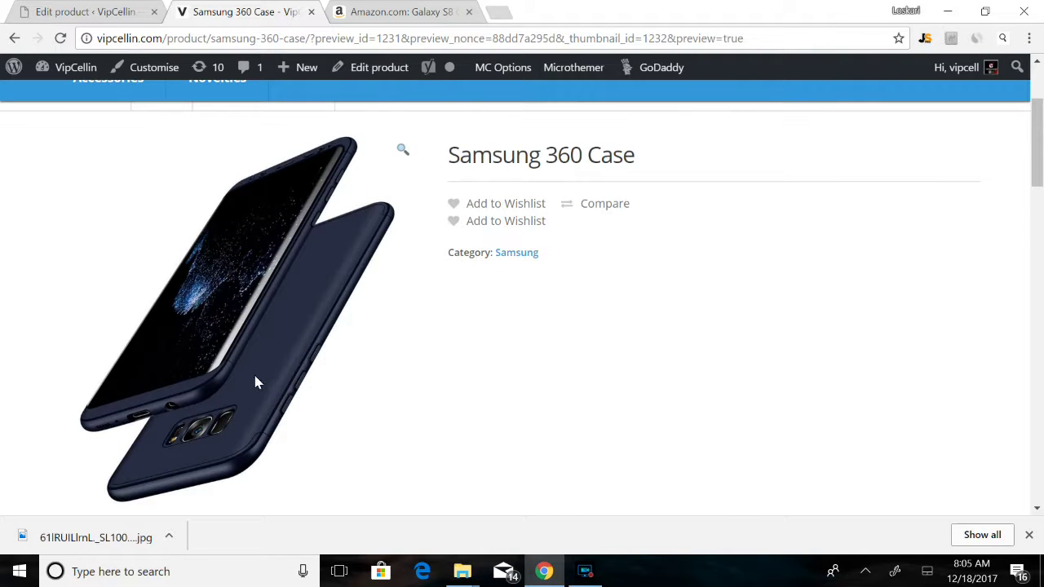
scroll(302, 269, "down", 12)
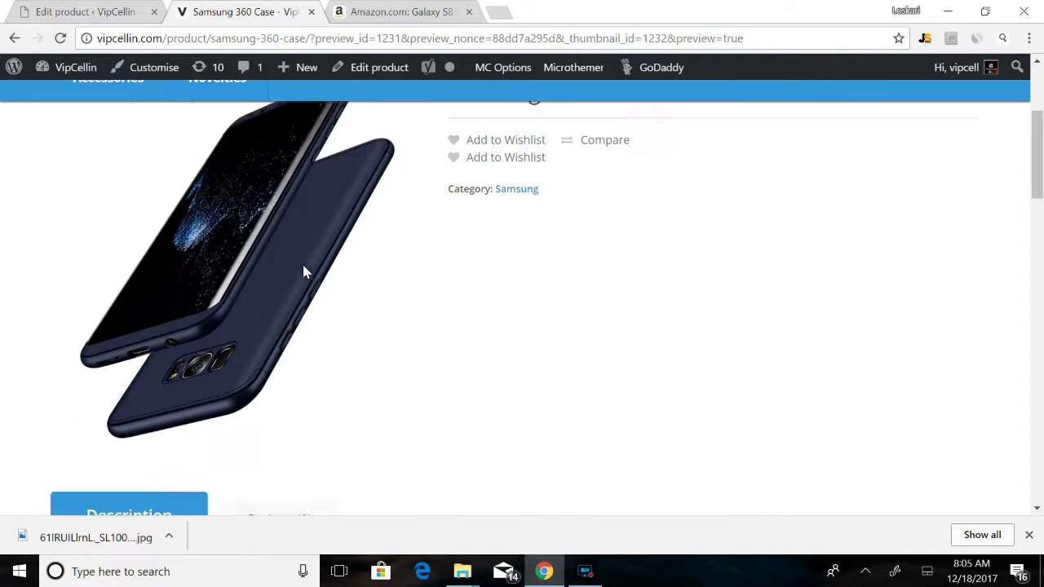
scroll(380, 289, "up", 3)
scroll(380, 287, "up", 12)
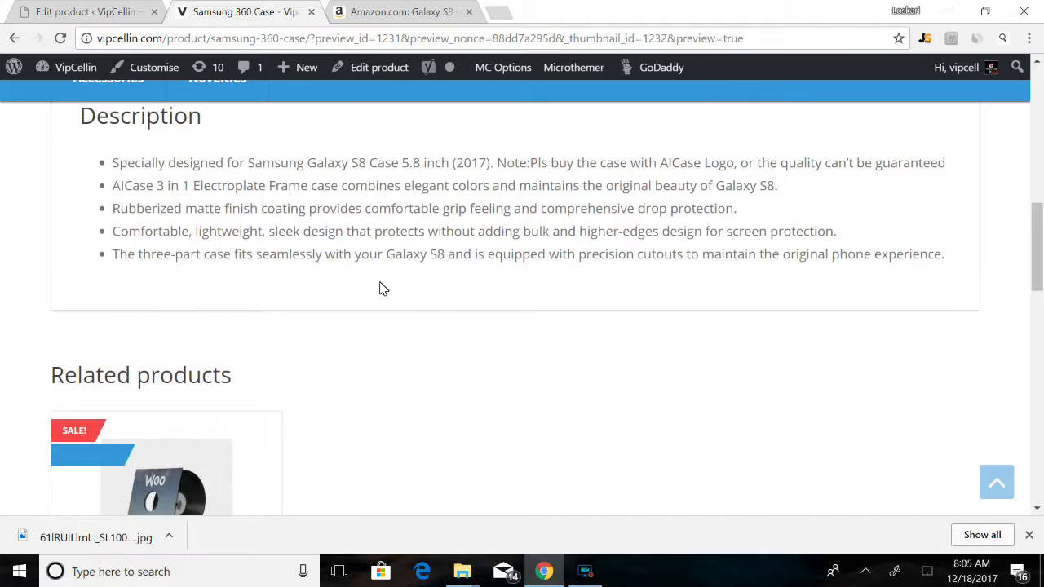
scroll(349, 303, "down", 4)
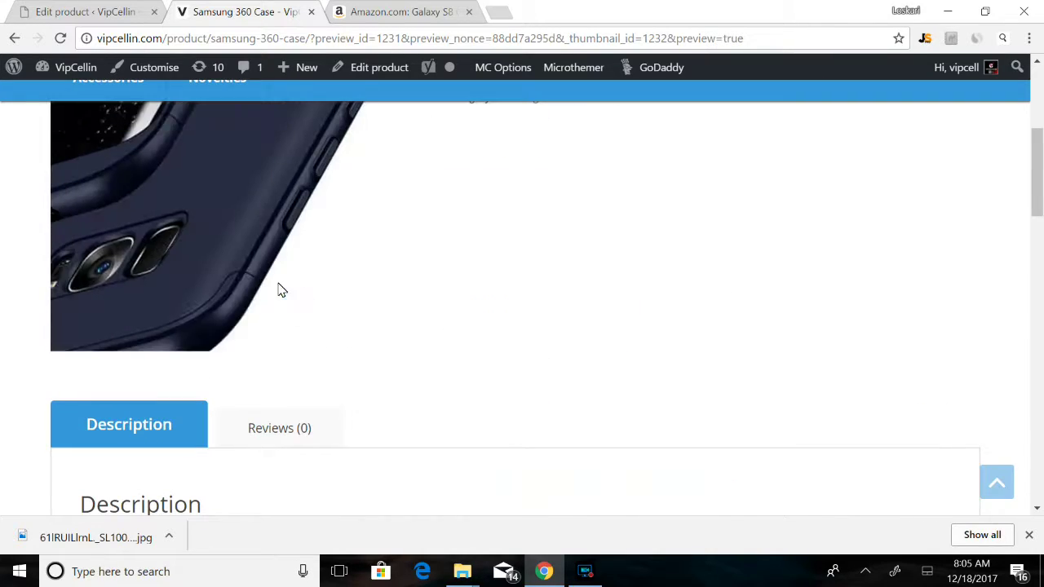
scroll(279, 291, "up", 4)
- Return to the product form, preview the changes again and check the page down to the related products for gallery pictures
left_click(65, 10)
mouse_move(1038, 199)
left_mouse_down()
mouse_move(1040, 424)
mouse_move(1039, 192)
left_mouse_up()
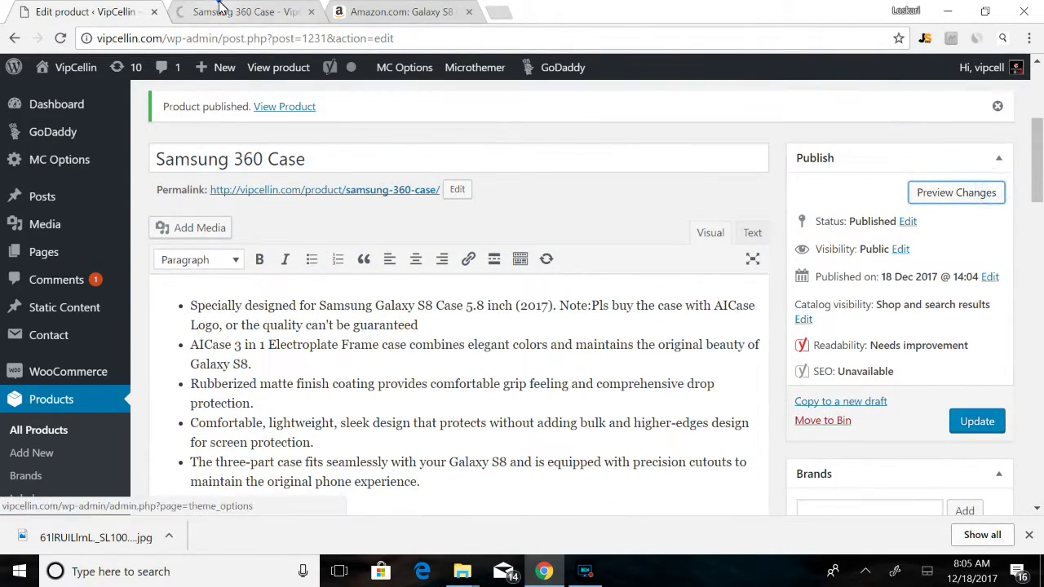
left_click(219, 8)
scroll(495, 206, "down", 4)
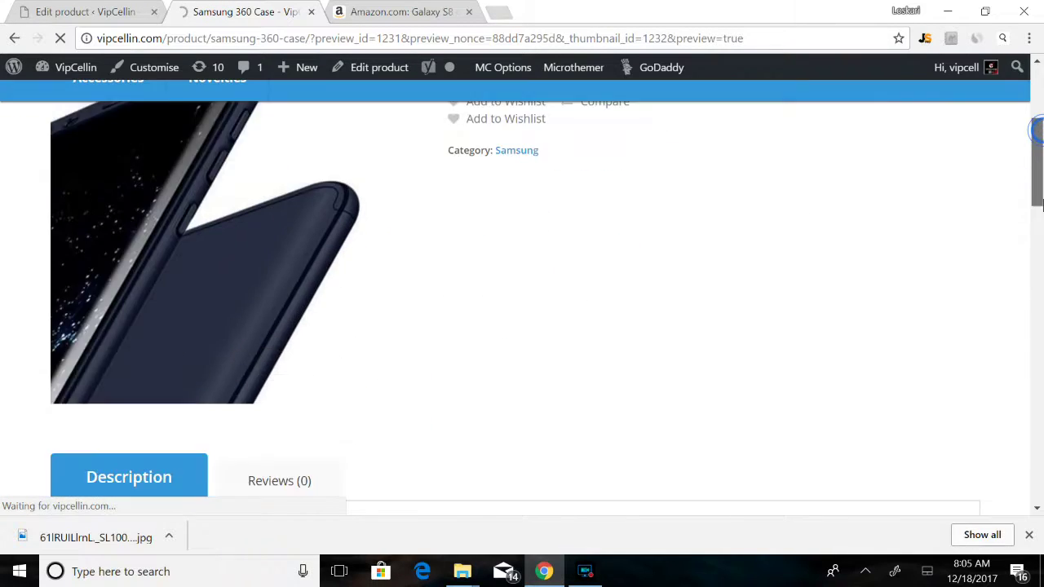
scroll(495, 207, "up", 1)
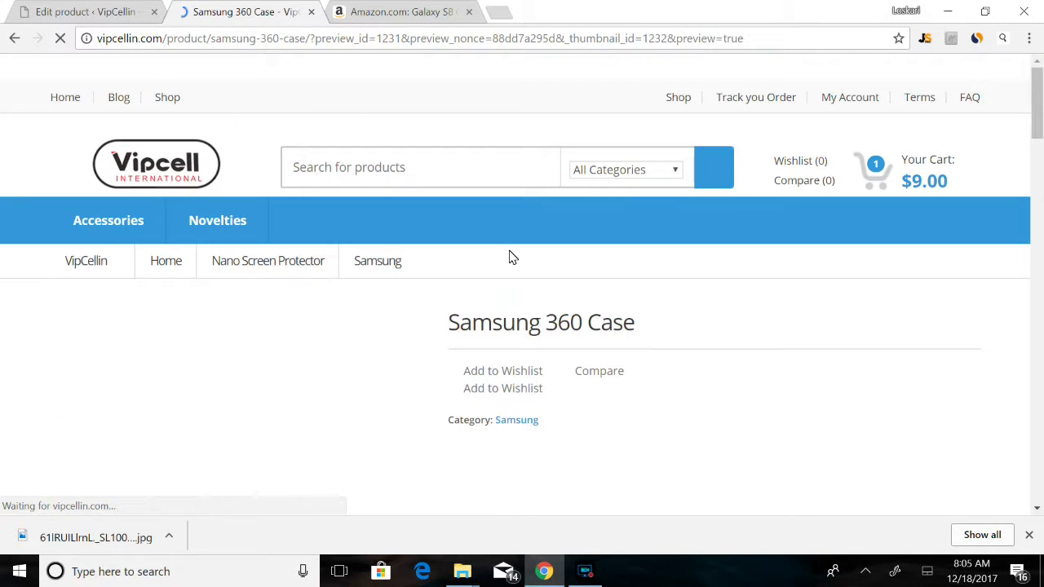
scroll(1019, 237, "down", 5)
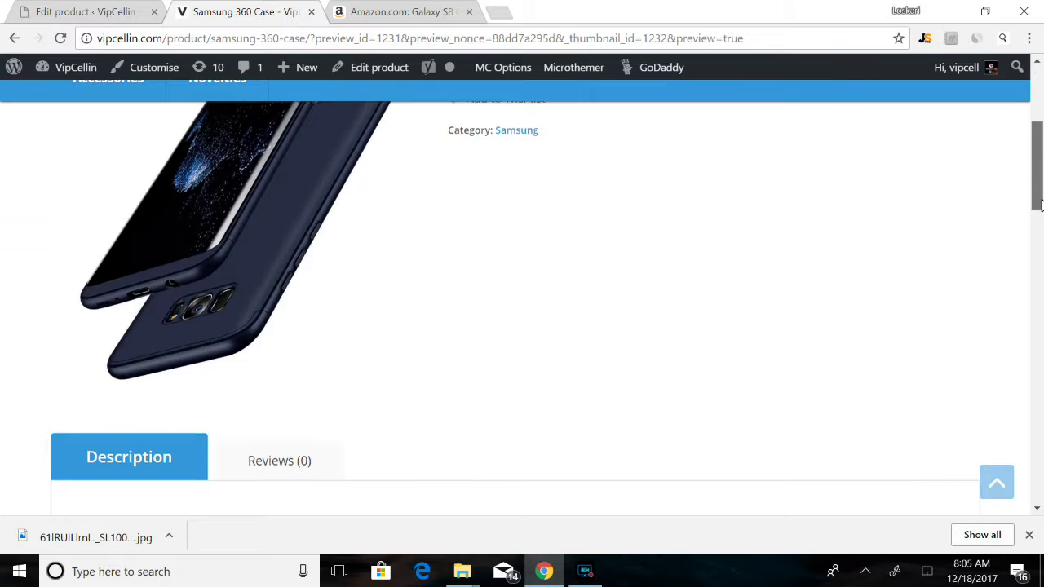
scroll(1034, 239, "down", 14)
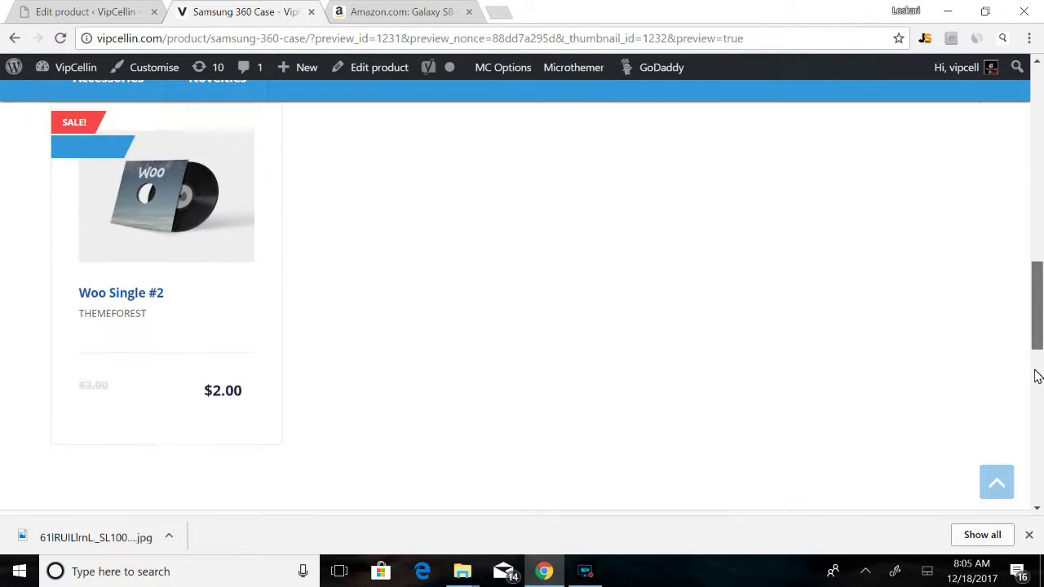
left_click_drag(1033, 445, 1039, 183)
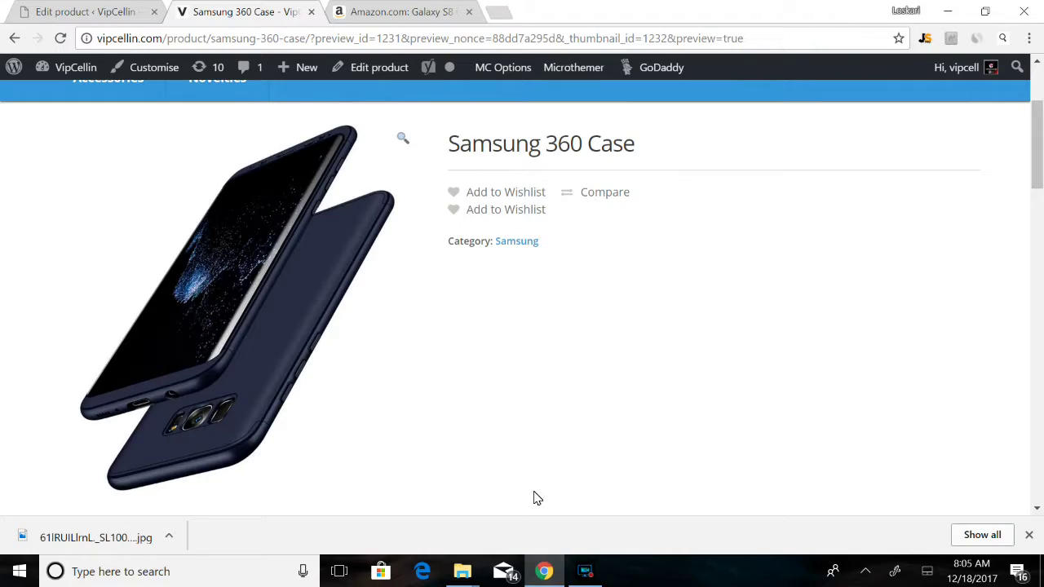
- Update the published product to save the gallery images, and preview the product page down to its gallery thumbnails
left_click(59, 10)
left_click_drag(1039, 145, 1037, 171)
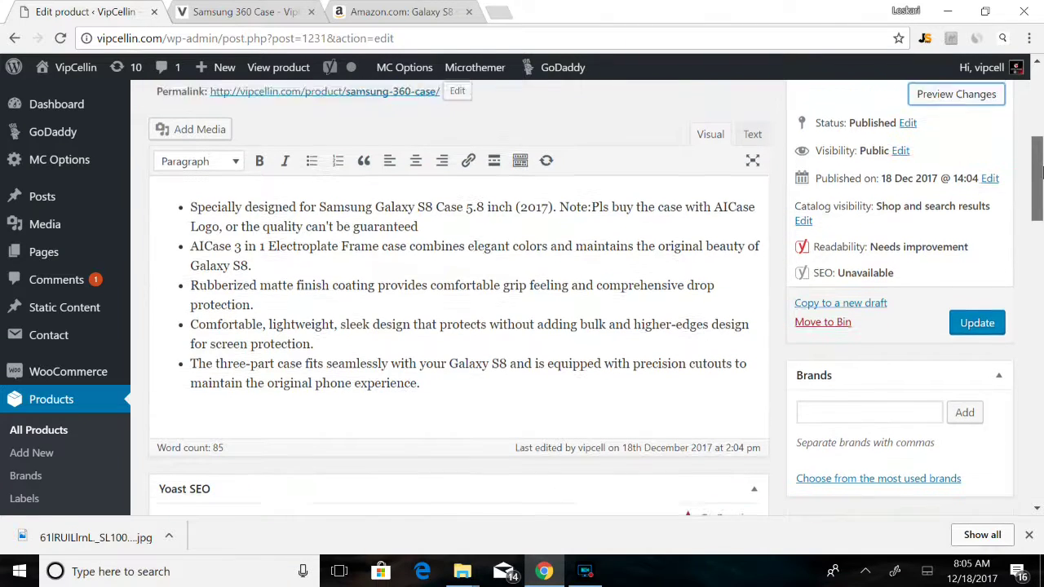
left_click(974, 322)
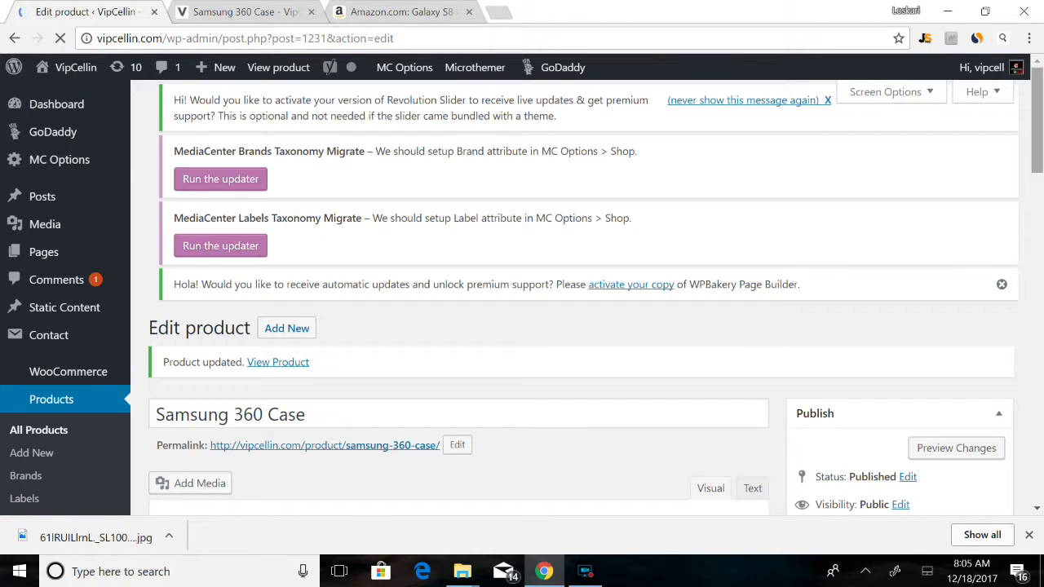
left_click_drag(1038, 184, 1040, 203)
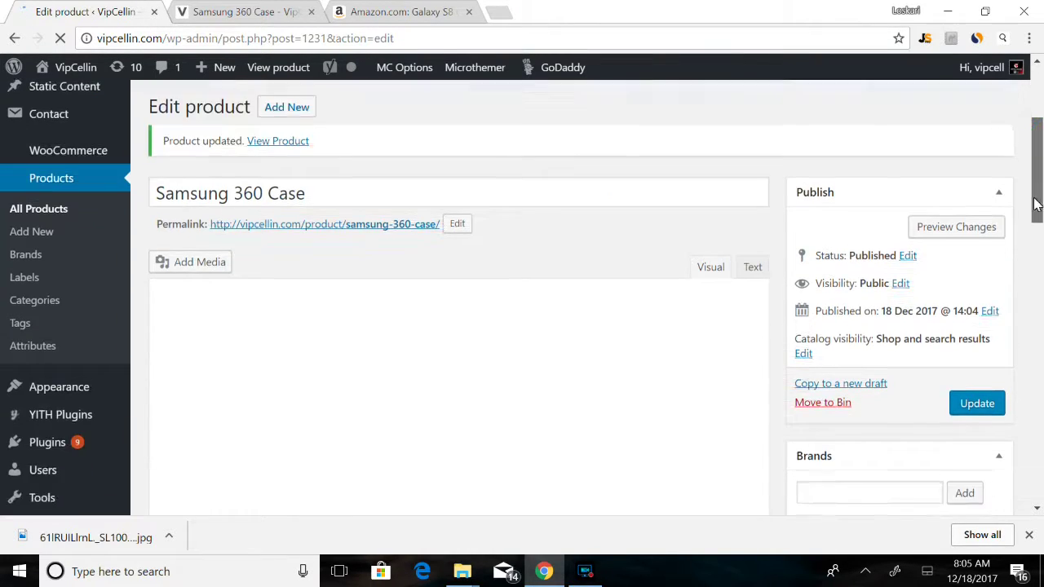
scroll(969, 188, "down", 1)
left_click(955, 163)
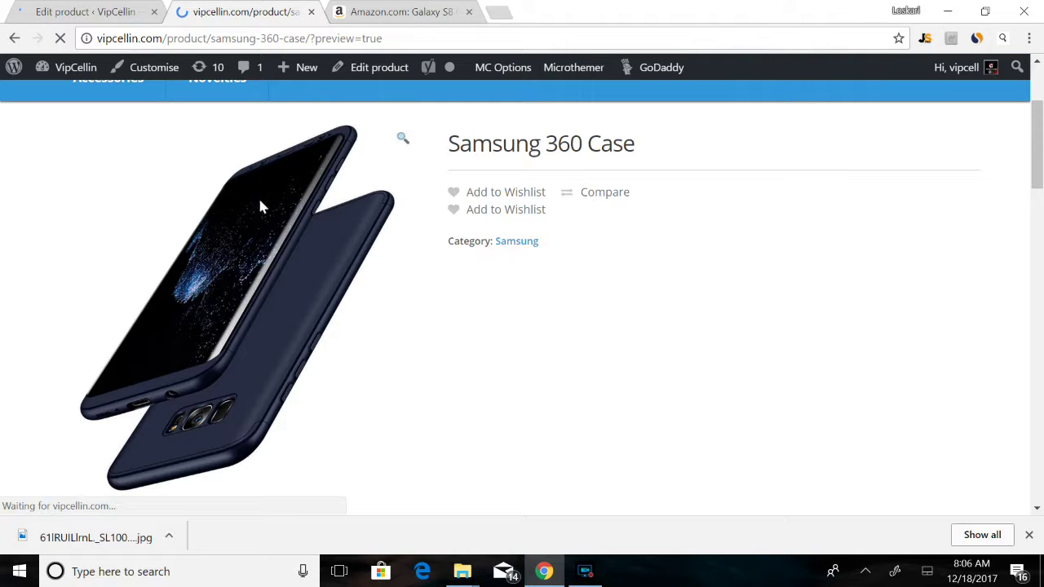
scroll(1041, 176, "down", 4)
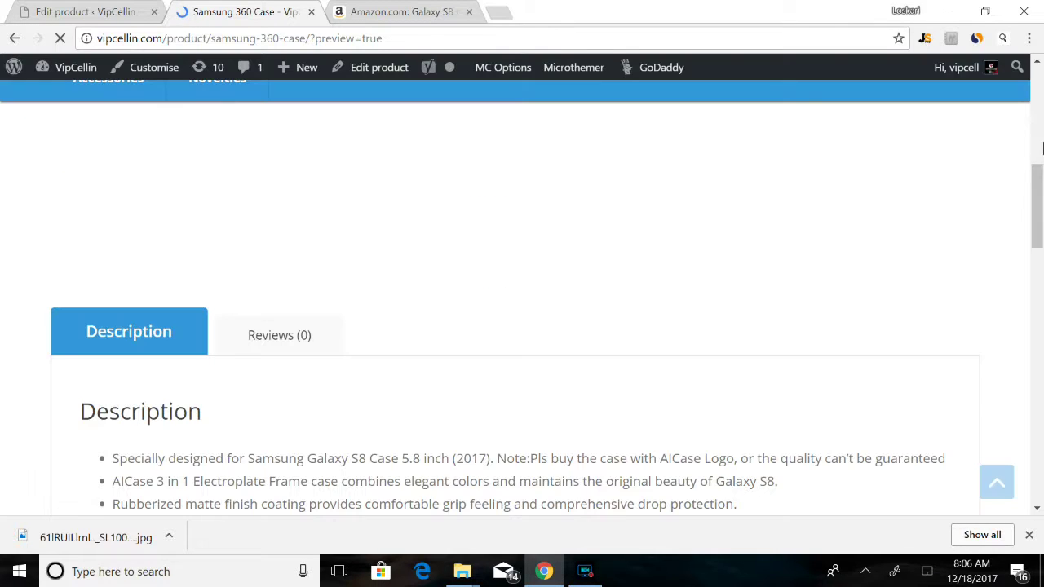
scroll(971, 200, "up", 3)
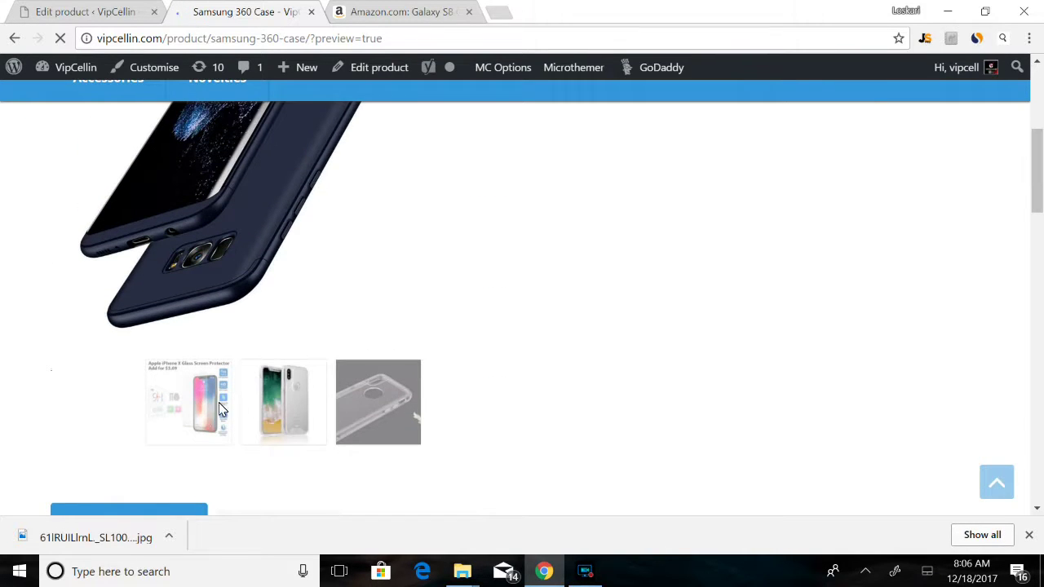
- View the main case picture and each of the three gallery pictures enlarged on the product page
left_click(303, 409)
left_click_drag(1040, 204, 1038, 181)
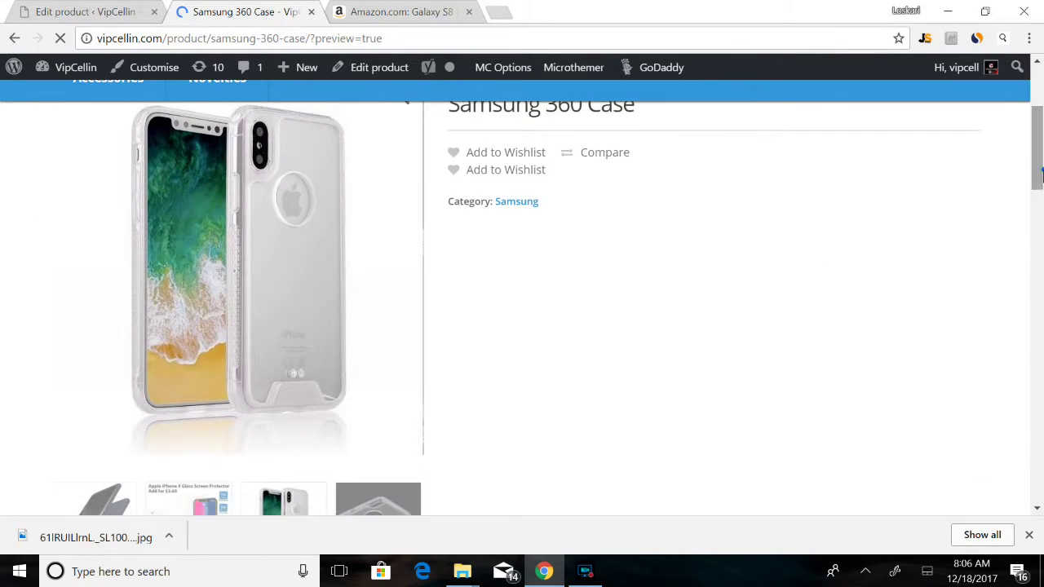
scroll(1039, 175, "down", 1)
left_click(99, 426)
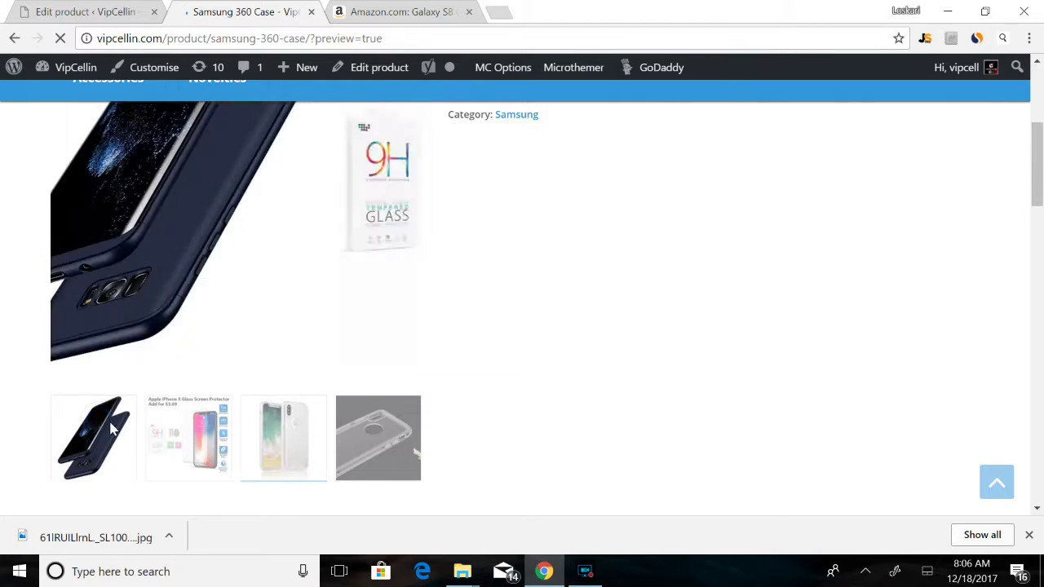
left_click(204, 453)
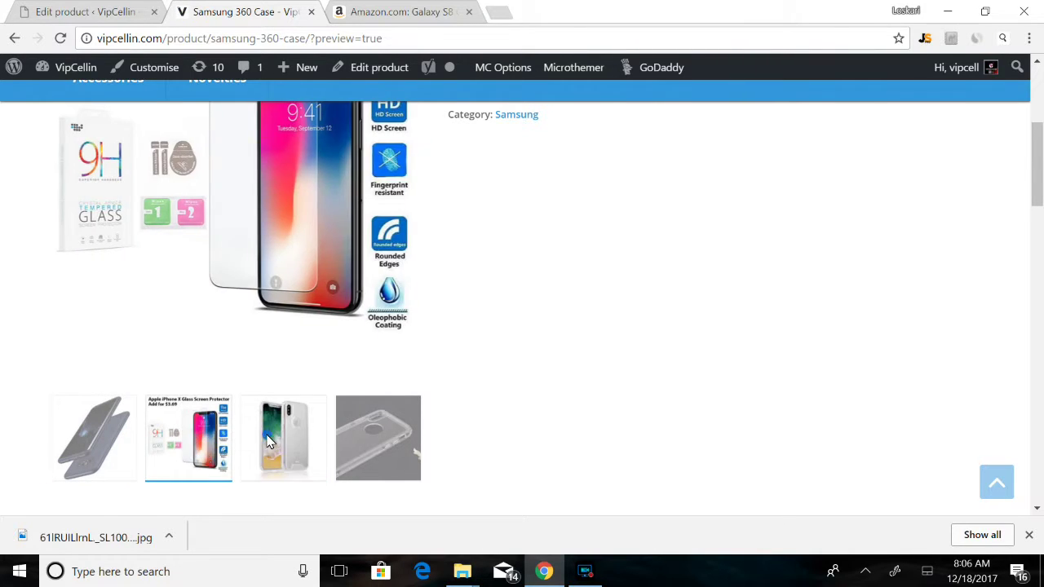
left_click(283, 438)
left_click(375, 438)
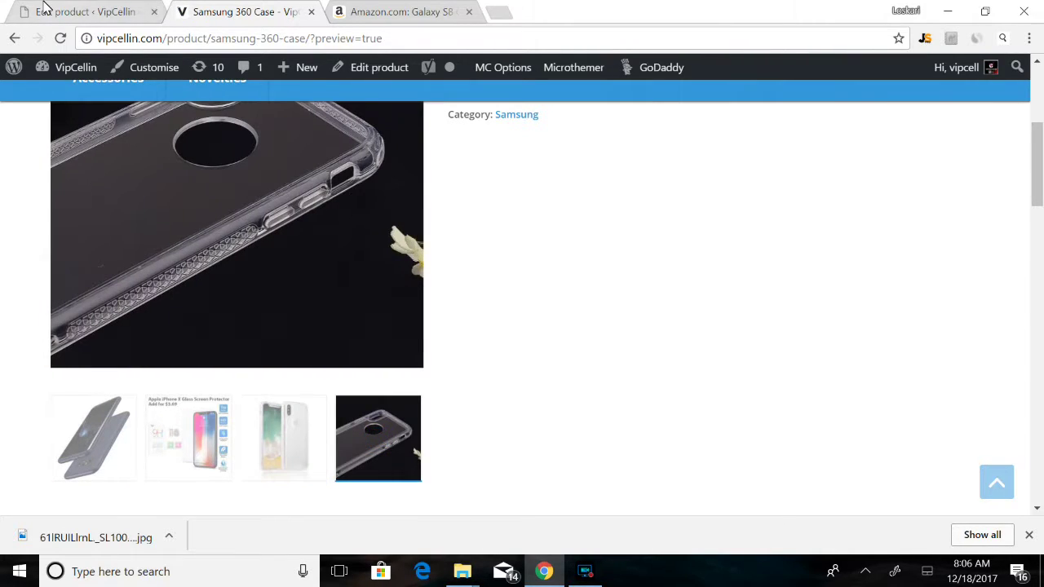
- Review the product gallery and the short description editor in the product form, and return to the publishing options
left_click(45, 8)
scroll(815, 395, "up", 4)
left_click_drag(1041, 112, 1008, 420)
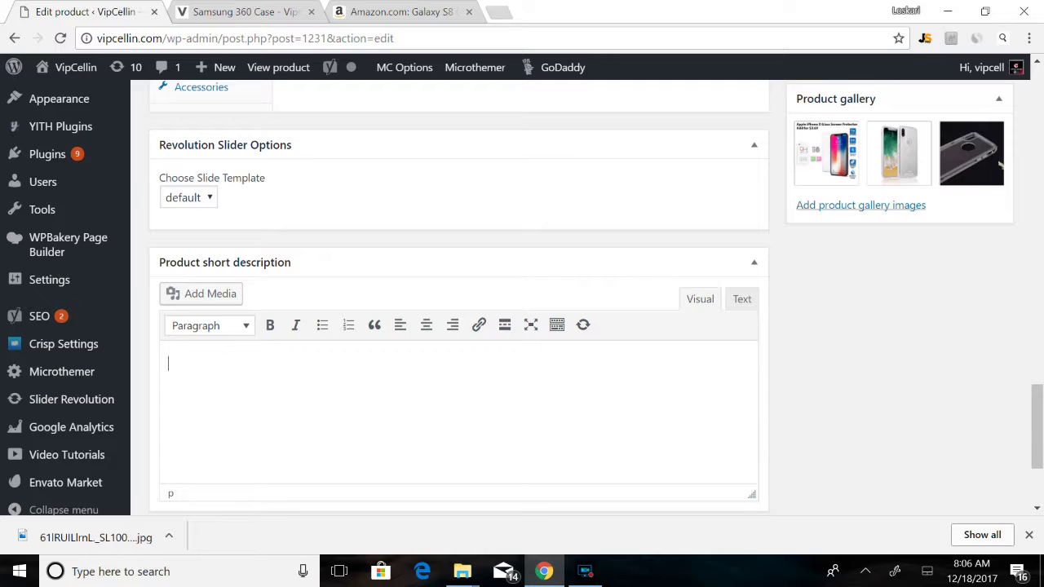
left_click_drag(1040, 438, 1041, 93)
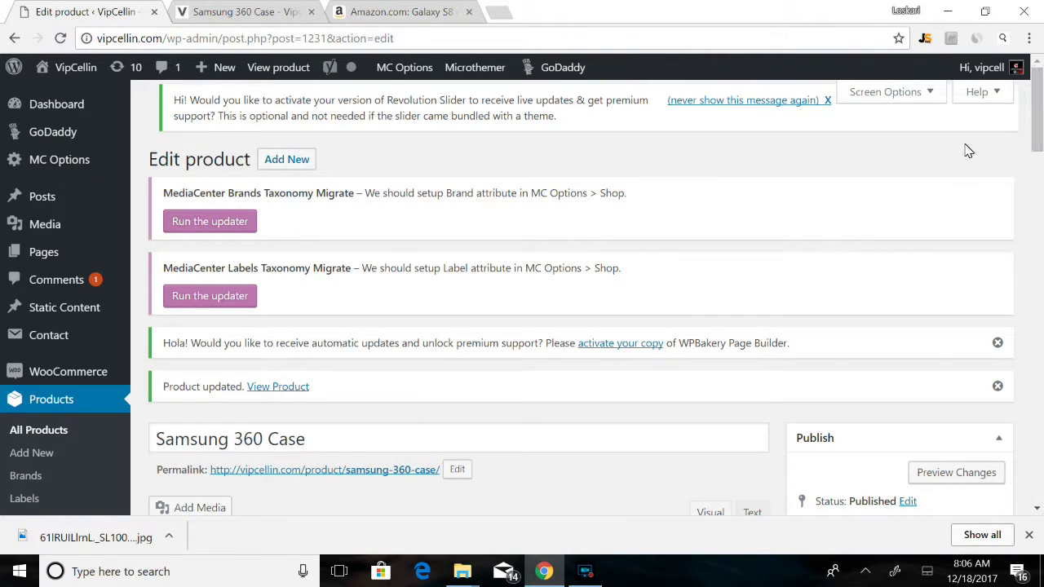
scroll(1029, 203, "down", 3)
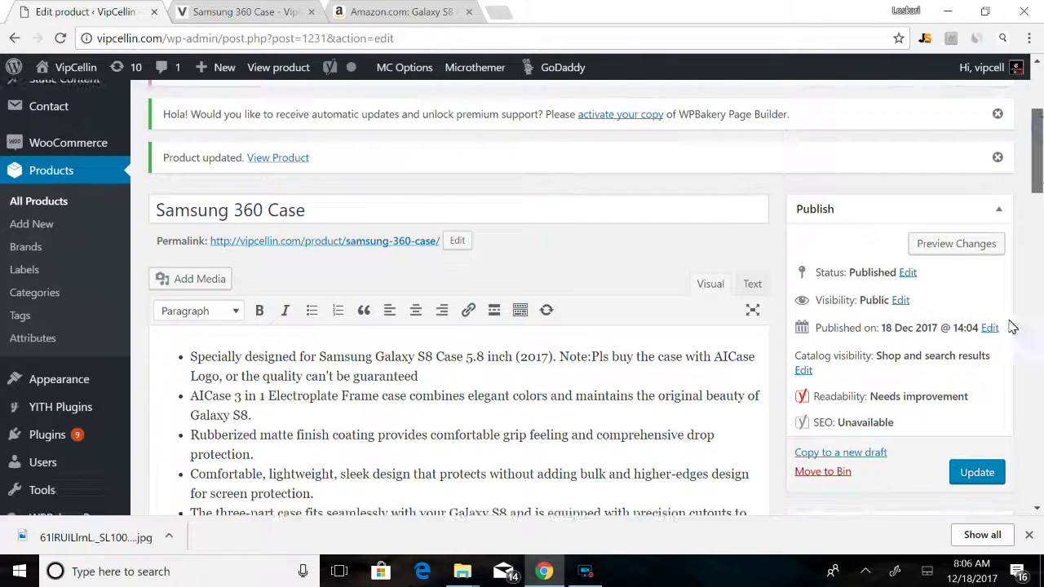